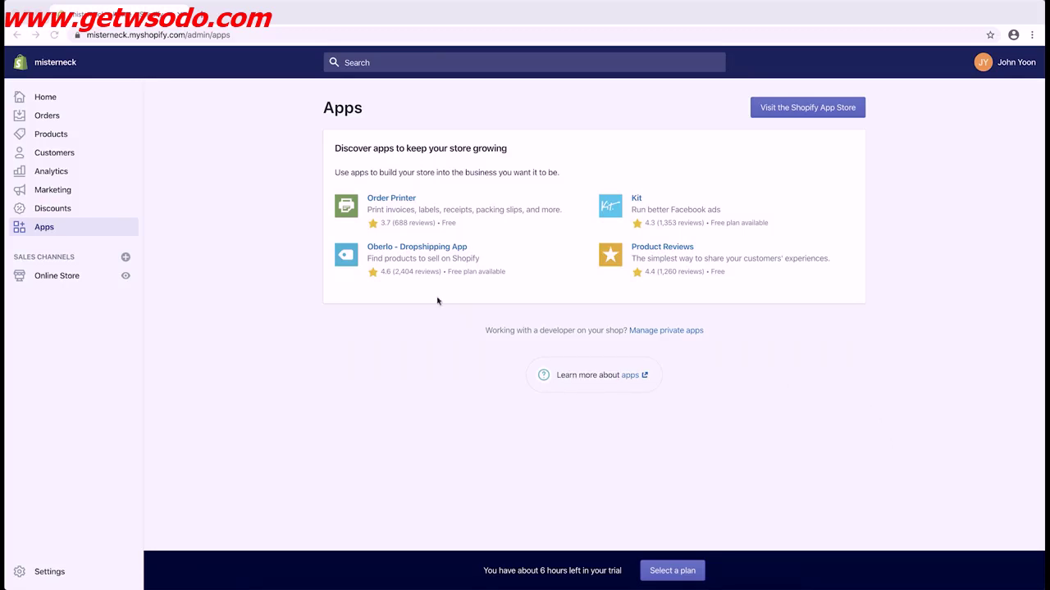
Open the Oberlo - Dropshipping App listing from the Shopify Apps page
left_click(422, 248)
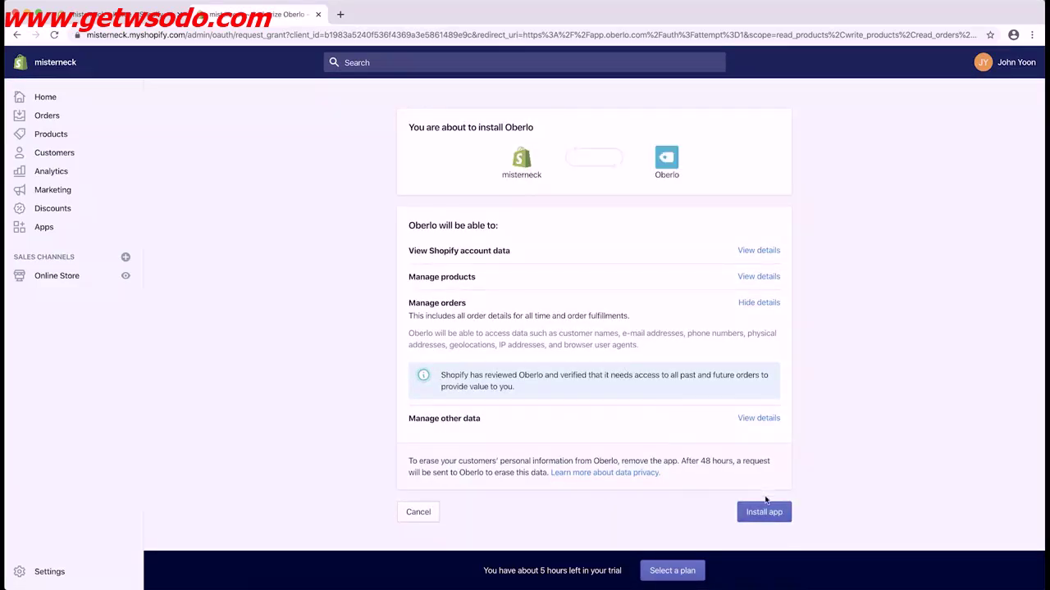
Install the Oberlo app, going back and retrying after the page-not-found error
left_click(763, 510)
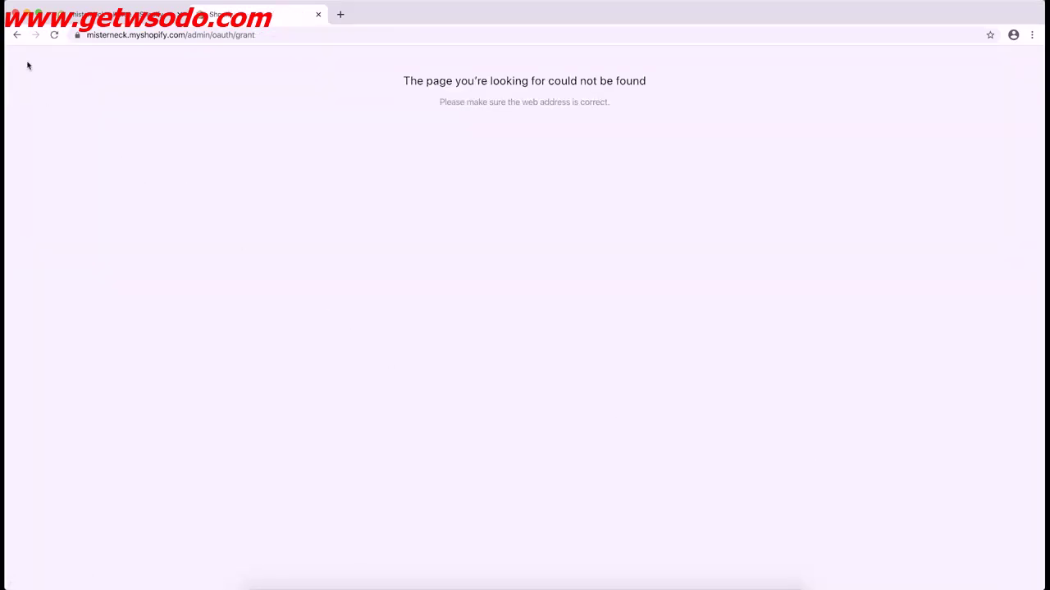
left_click(18, 36)
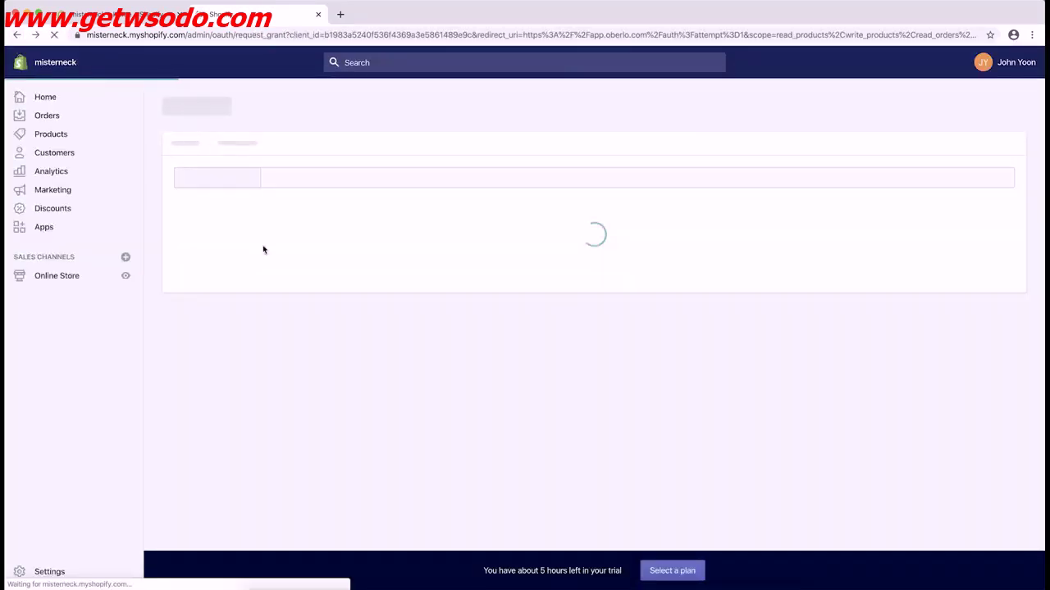
left_click(772, 511)
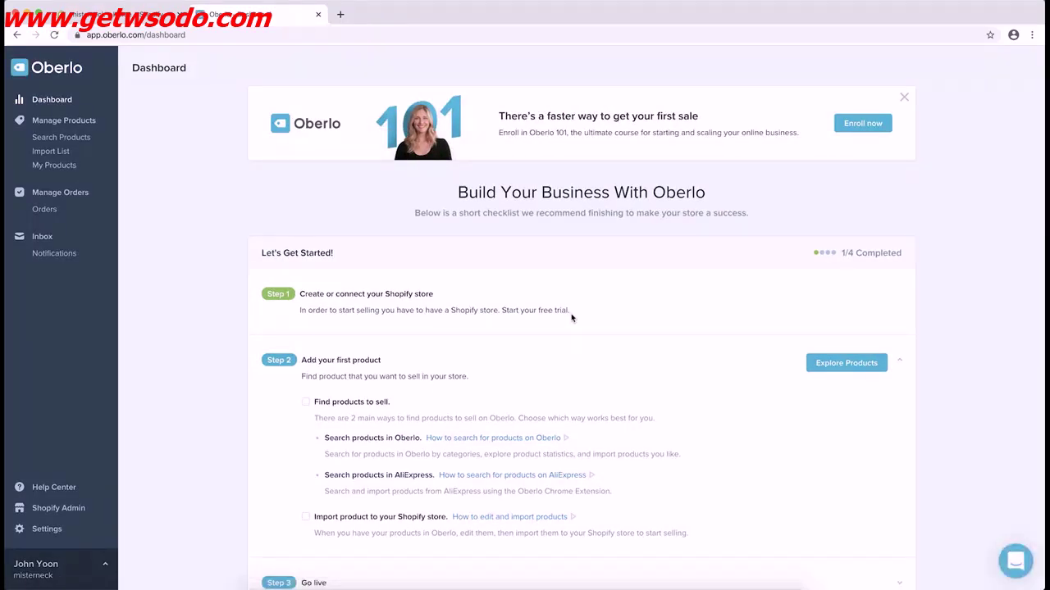
Search 'oberlo chrome extension' and add the Oberlo AliExpress Product Importer extension to Chrome
left_click(339, 15)
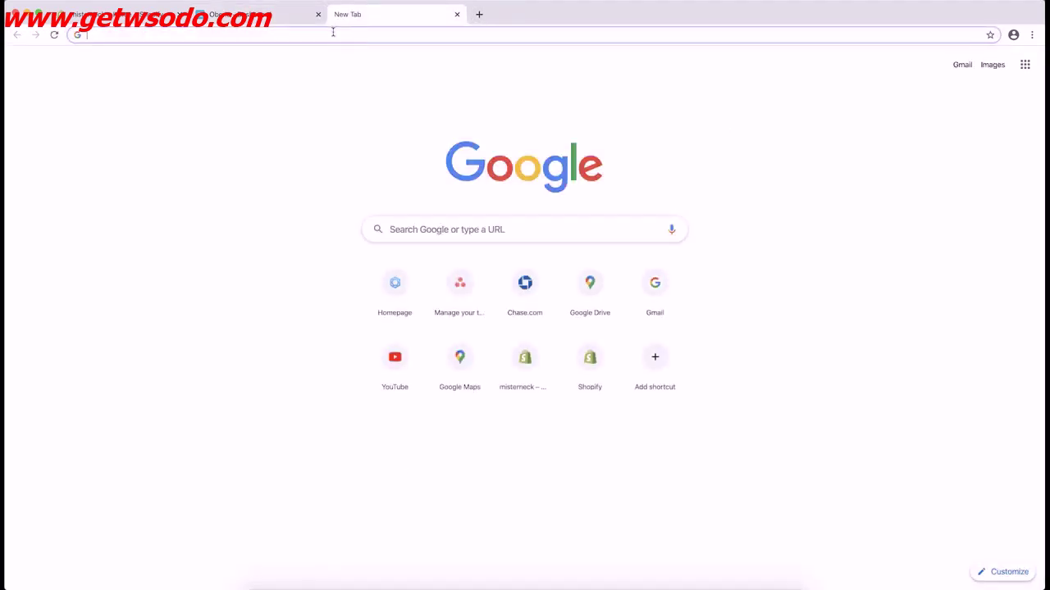
type("oberlo")
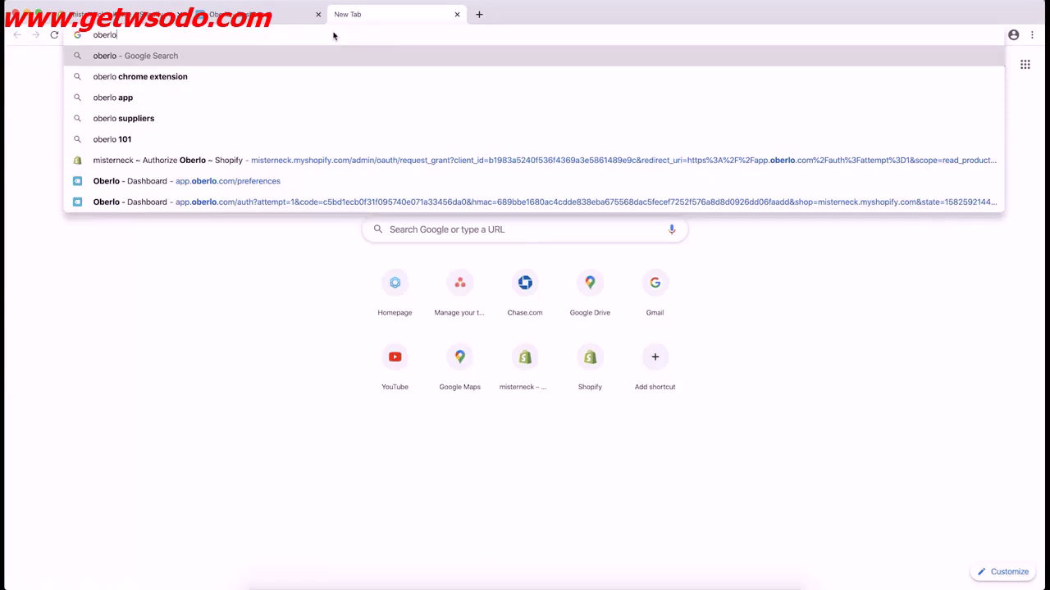
type(" chrome extension")
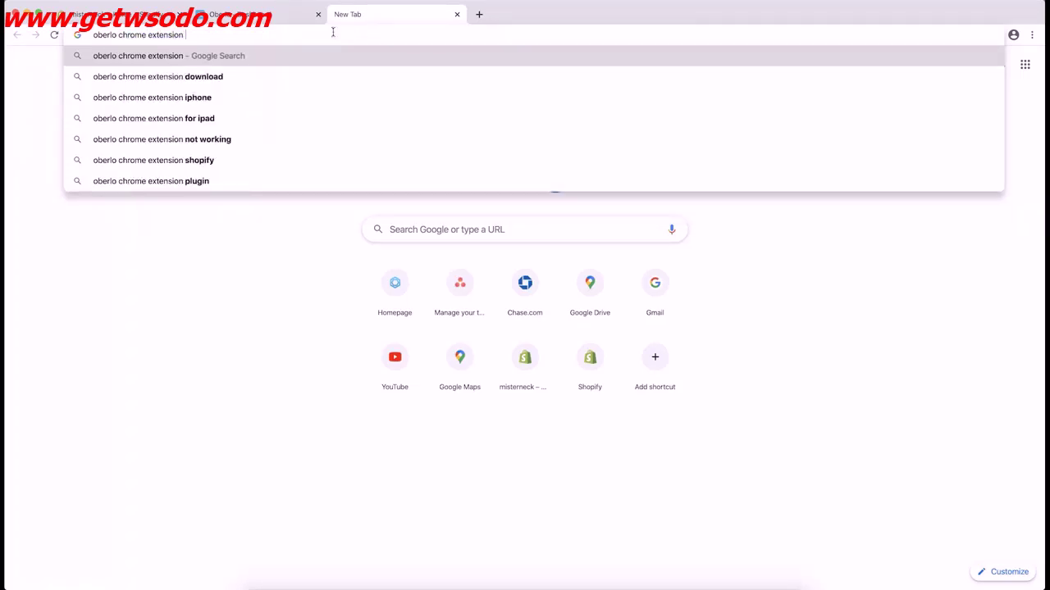
key("Return")
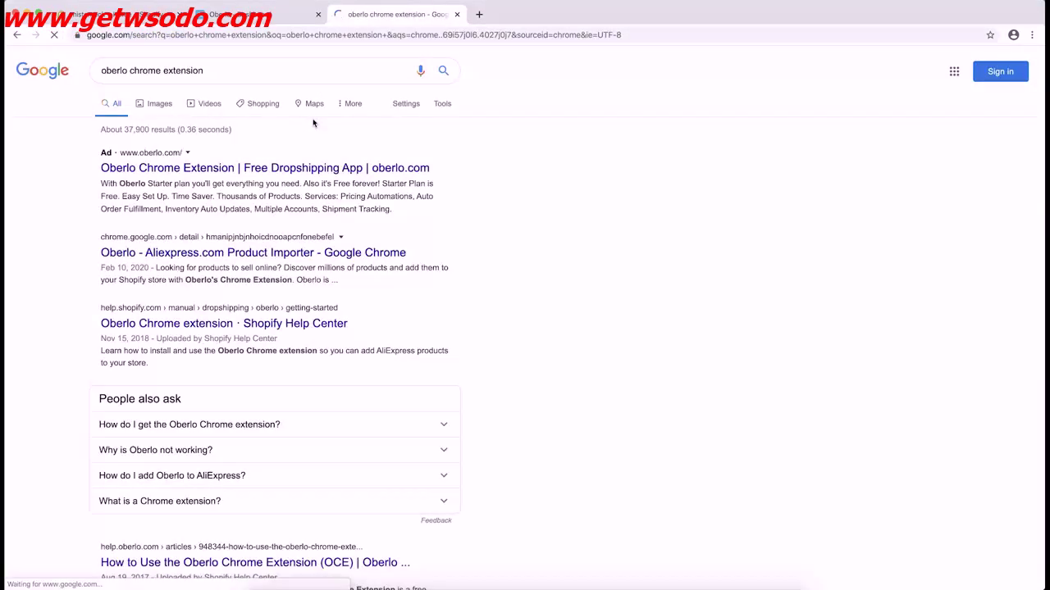
left_click(216, 258)
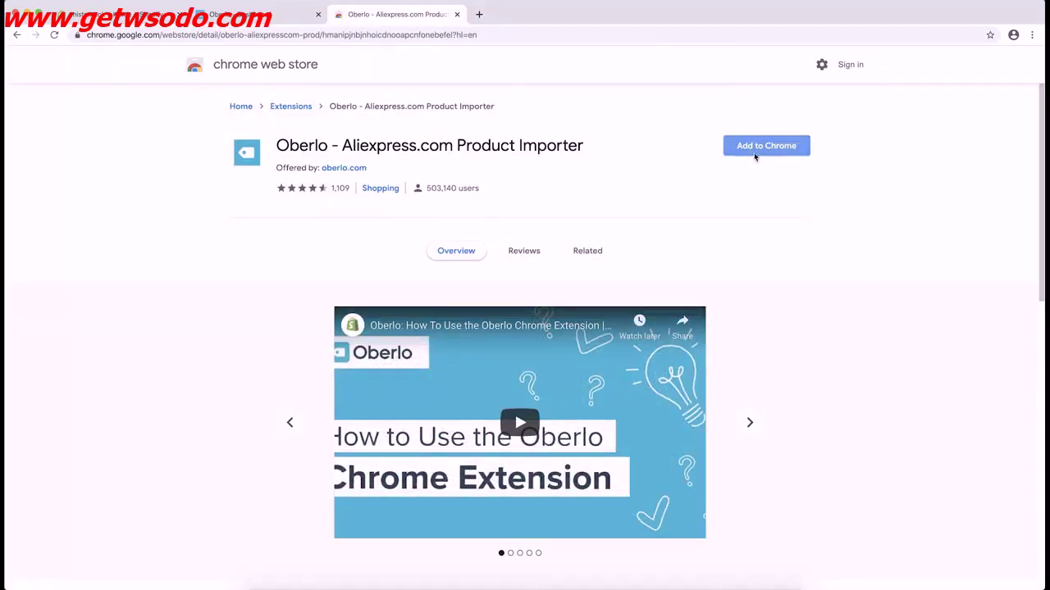
left_click(750, 156)
left_click(623, 196)
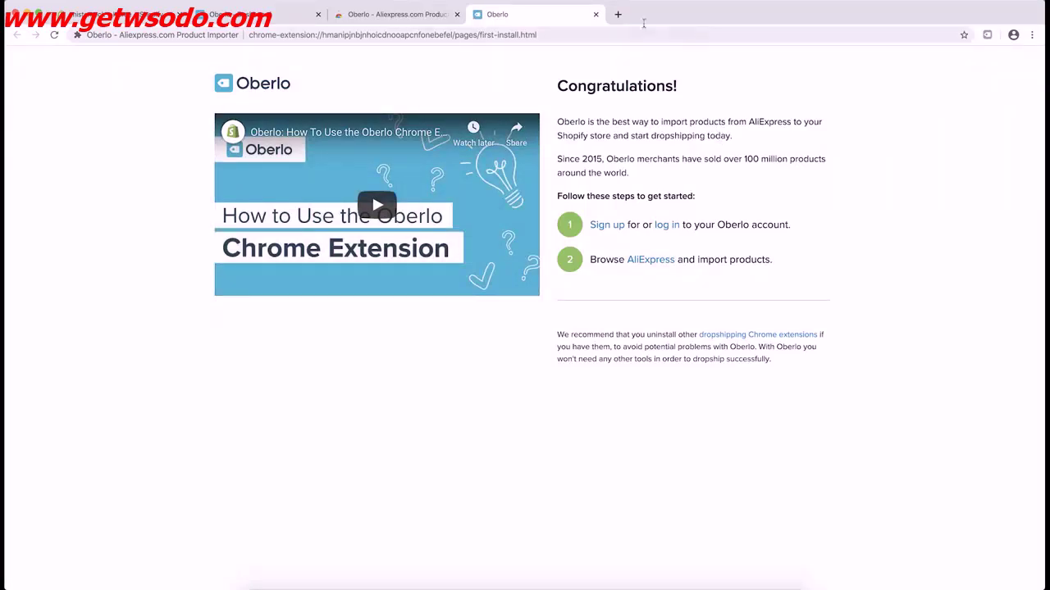
Go to aliexpress.com and search for 'cervical neck traction device'
left_click(618, 14)
type("aliexpress")
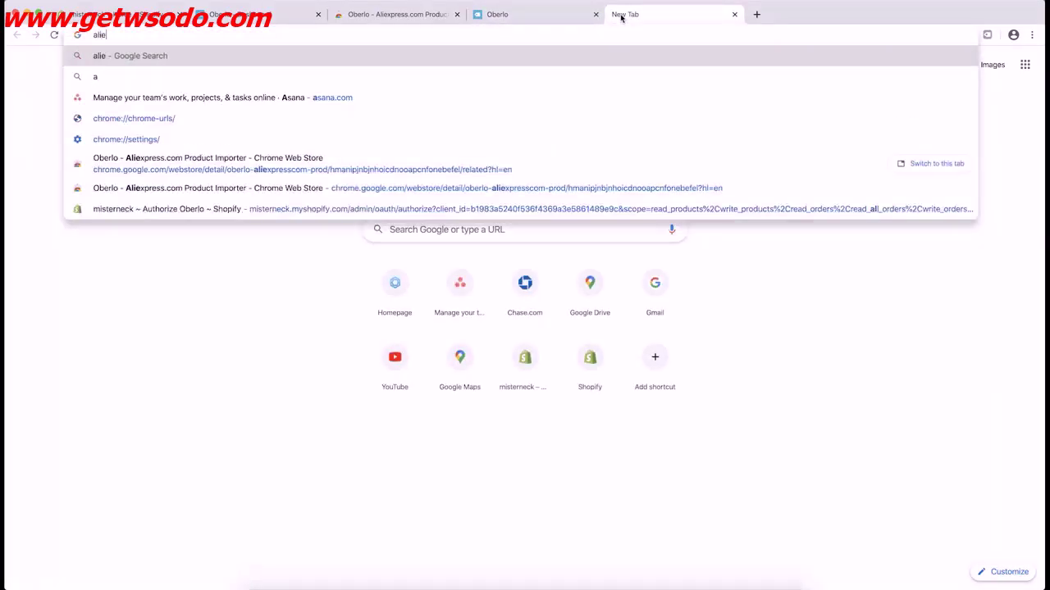
type(".com")
key("Return")
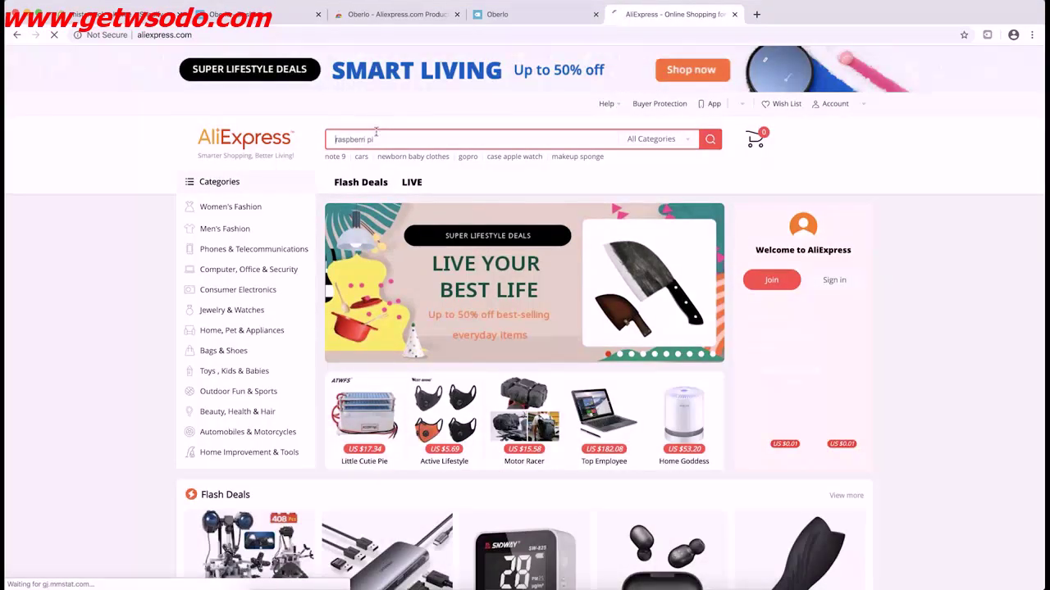
type("cervical neck ")
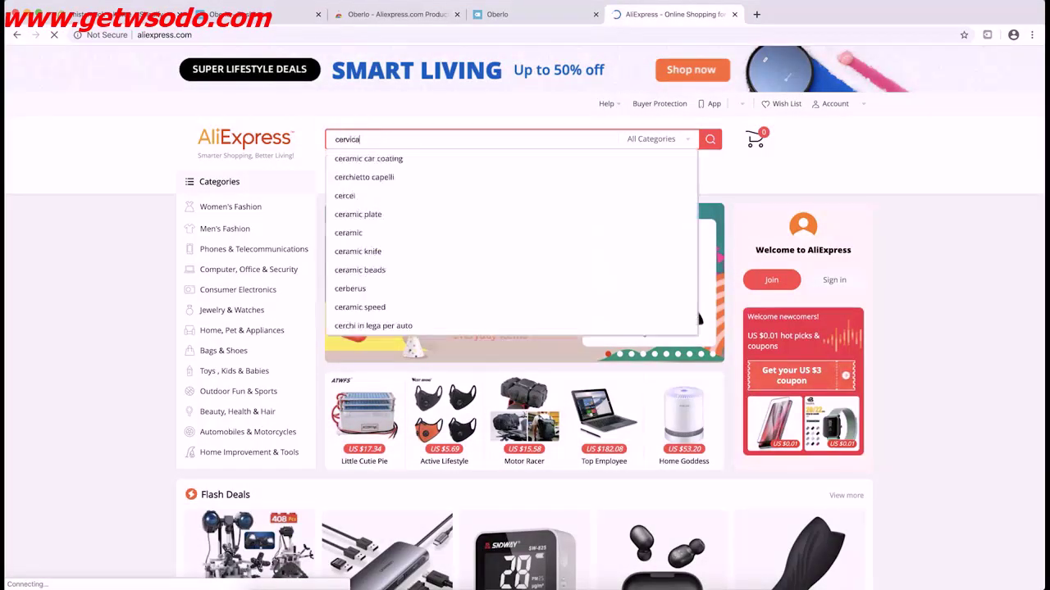
type("tr")
key("BackSpace")
key("BackSpace")
type("traction device")
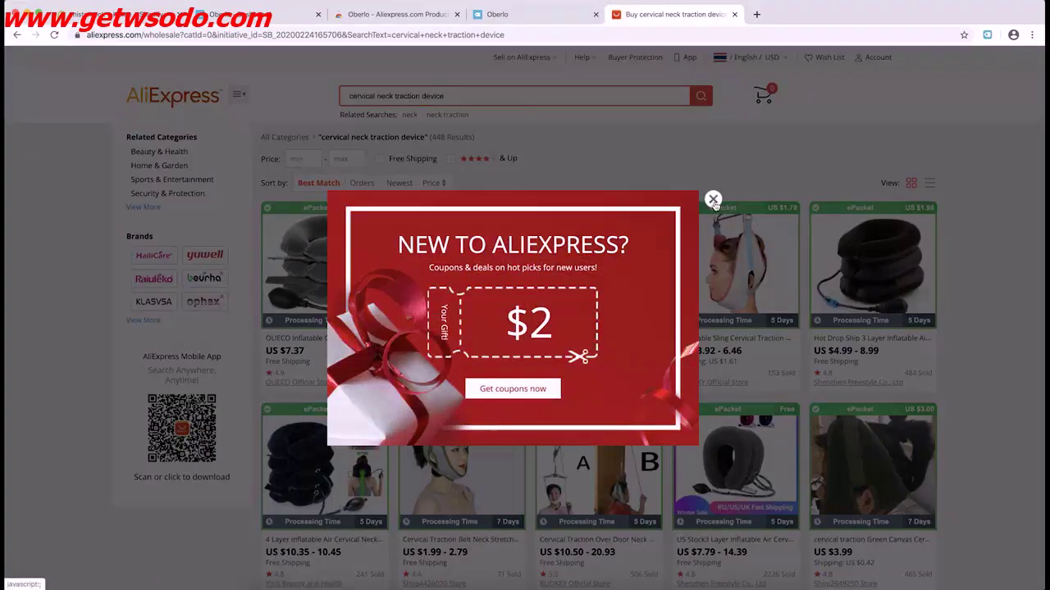
Open the first OLIECO neck traction product, dismissing coupon popups, then return to the Oberlo tab
left_click(712, 199)
left_click(343, 269)
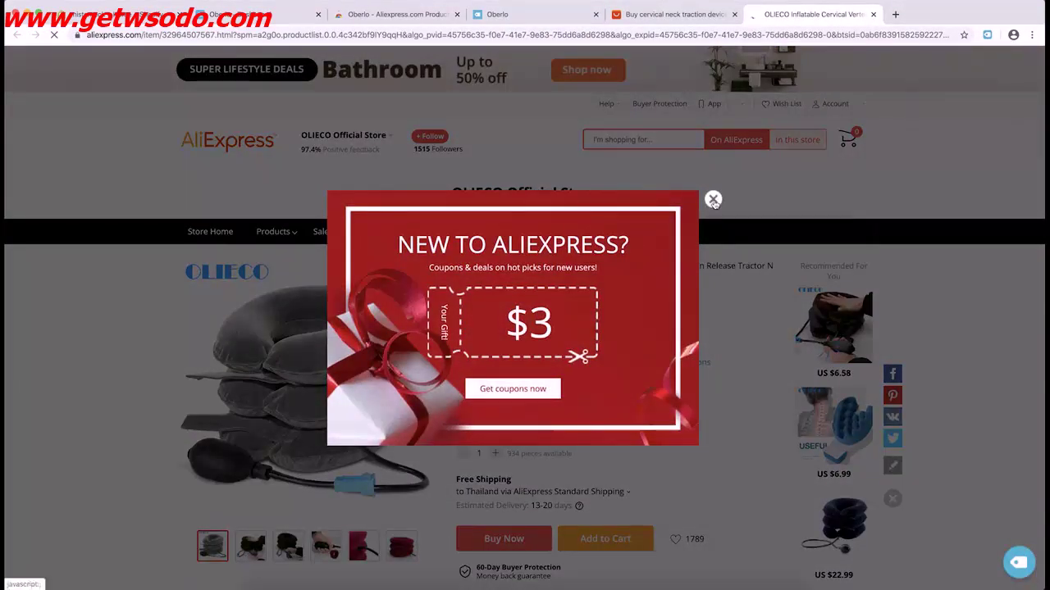
left_click(713, 200)
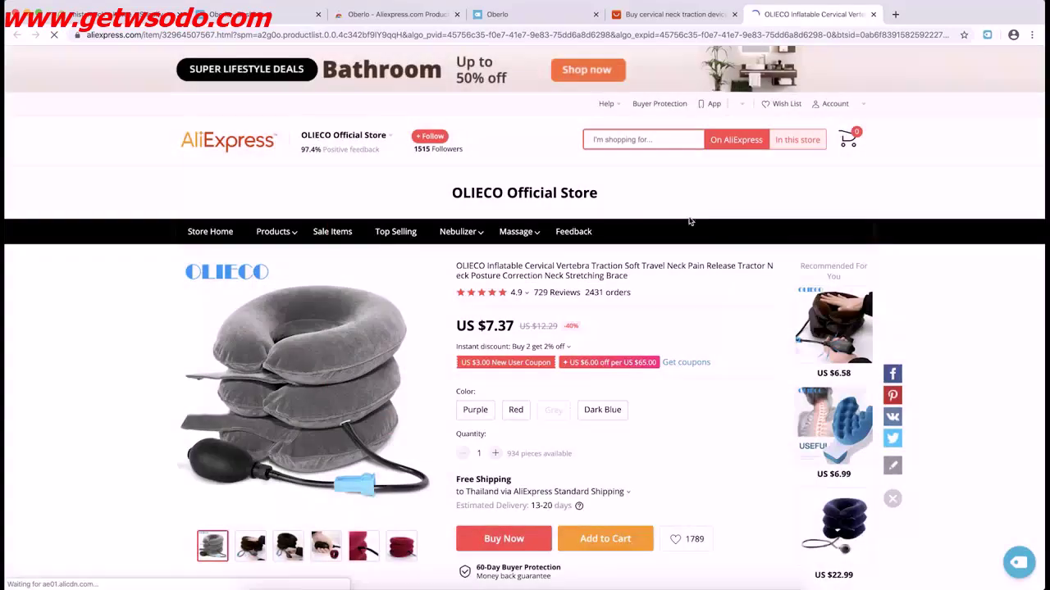
scroll(514, 286, "down", 3)
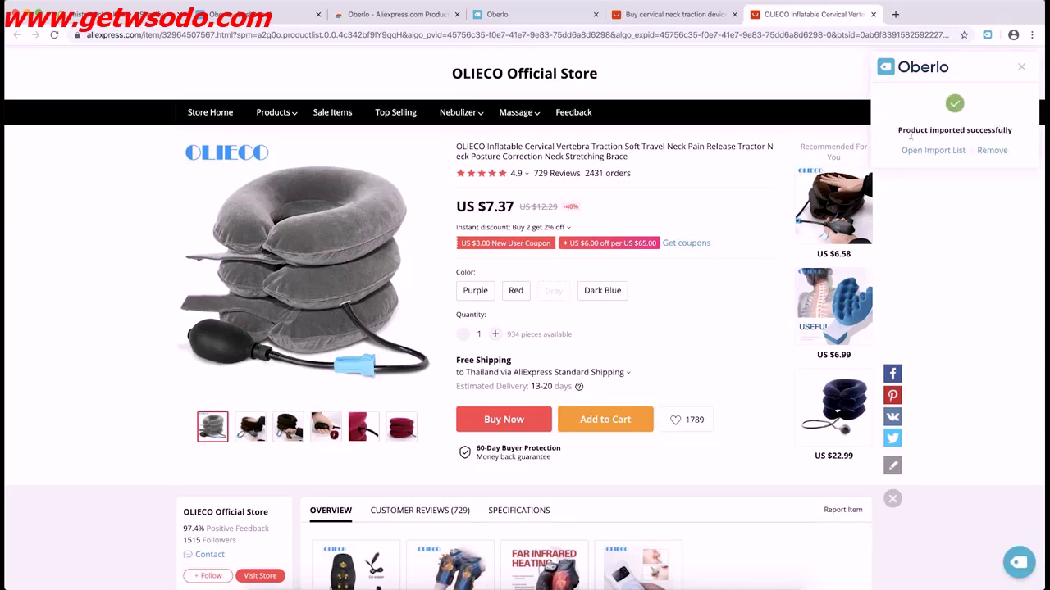
left_click(254, 14)
scroll(213, 271, "down", 1)
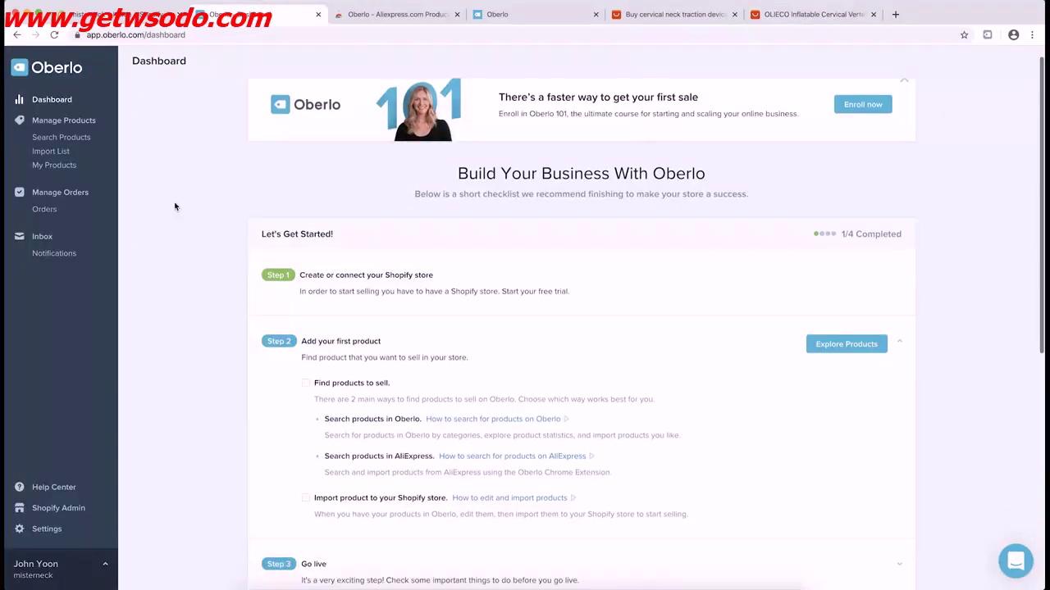
In the Import List, retitle the product 'Neck Traction Device' and add it to Home page collection
left_click(54, 36)
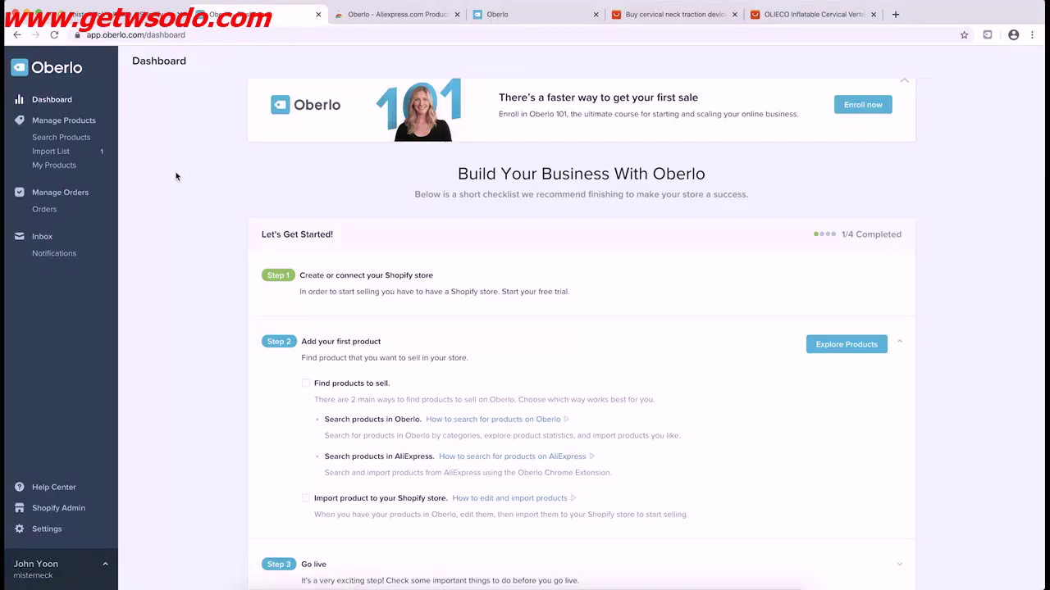
left_click(64, 153)
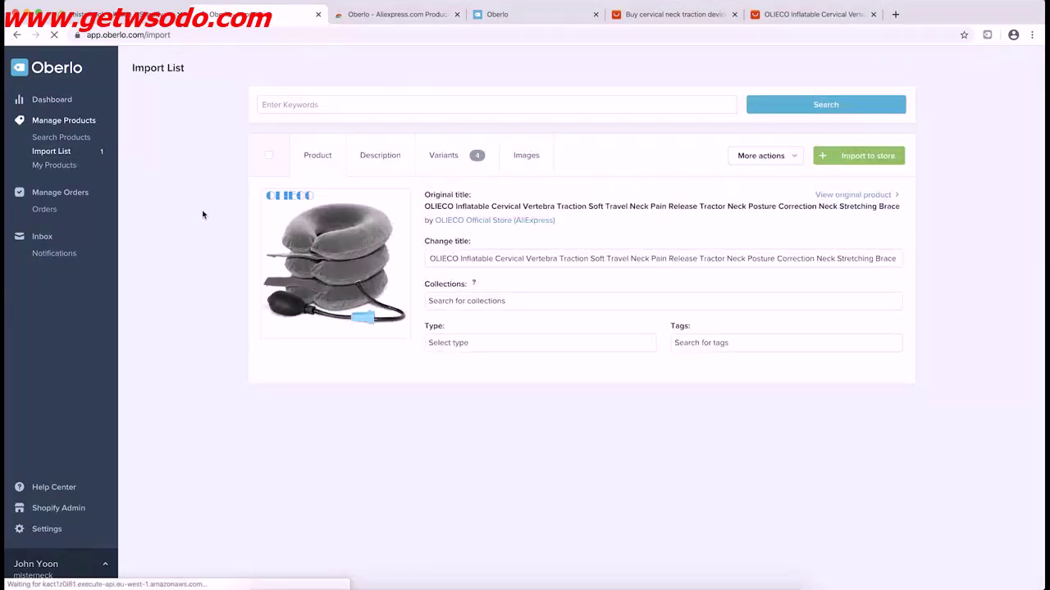
triple_click(464, 259)
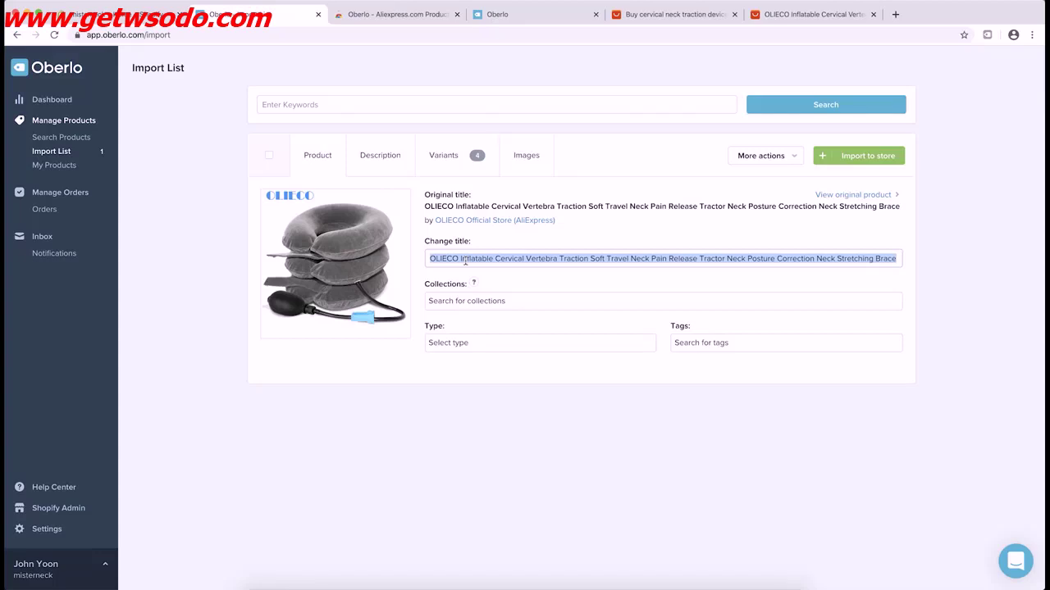
type("Neck")
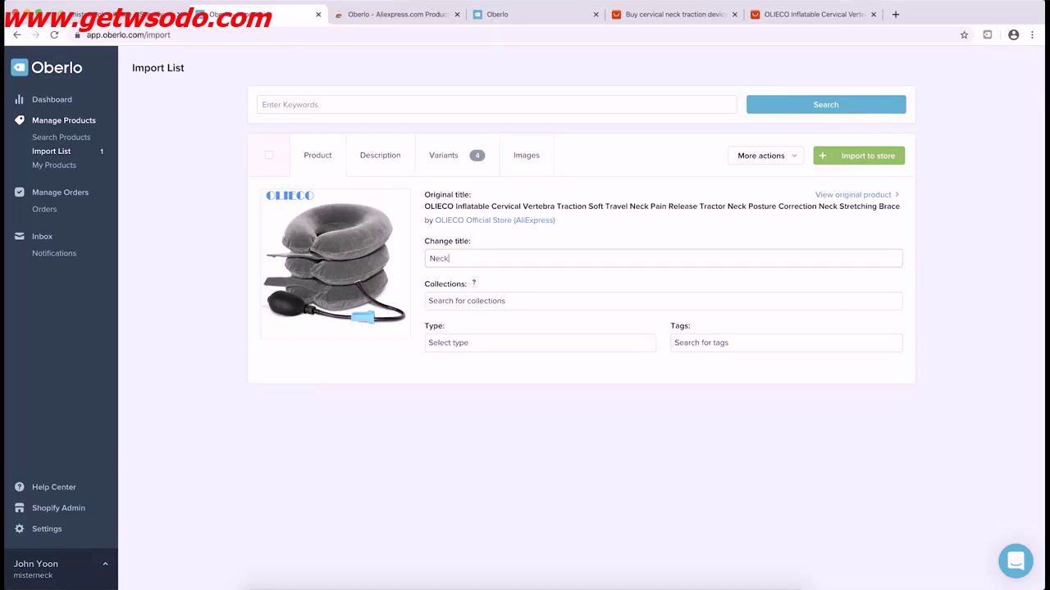
type(" Traction Device")
left_click(511, 300)
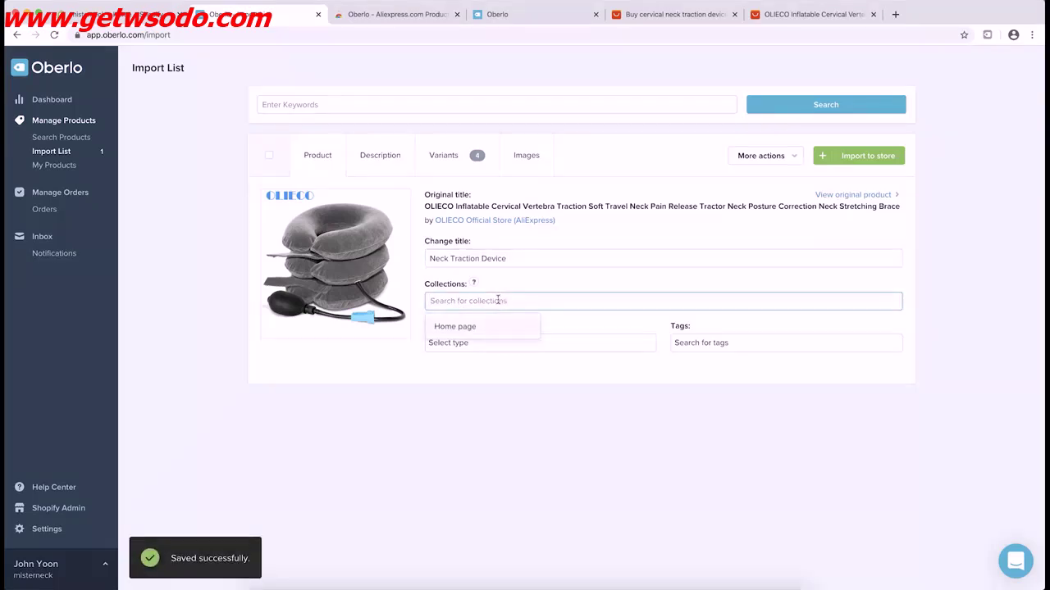
left_click(481, 330)
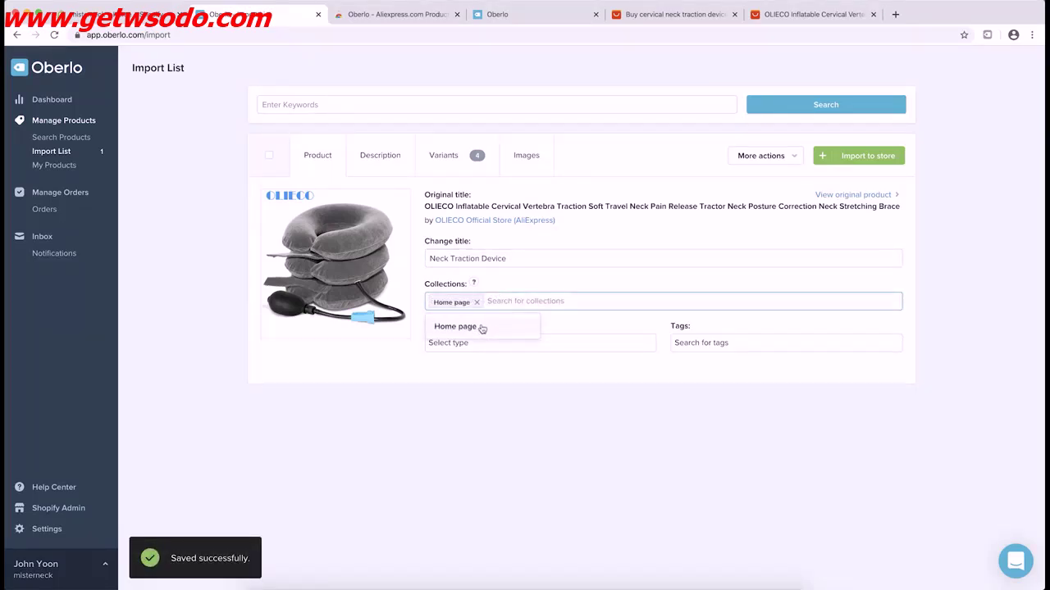
Set the product type to 'cervical traction' and add the tag 'neck'
left_click(448, 344)
type("cervical traction")
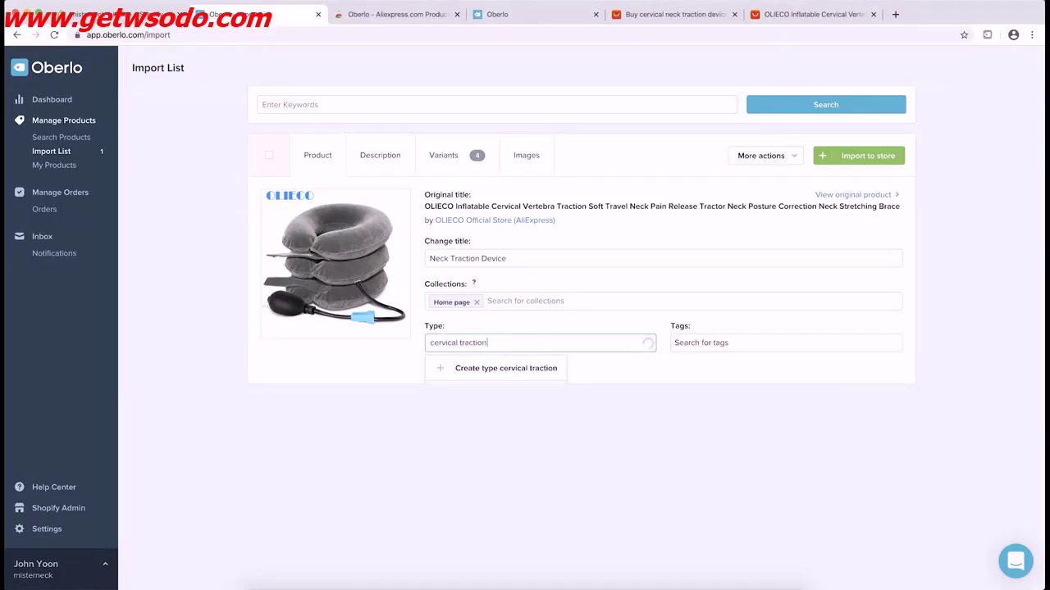
left_click(462, 368)
left_click(677, 342)
type("neck")
left_click(693, 372)
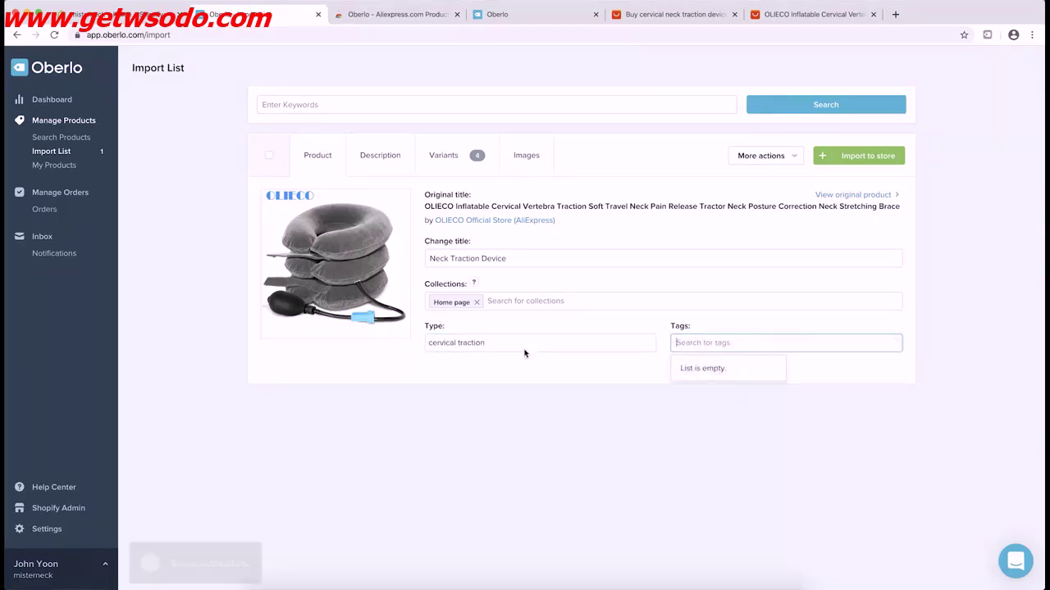
left_click(551, 383)
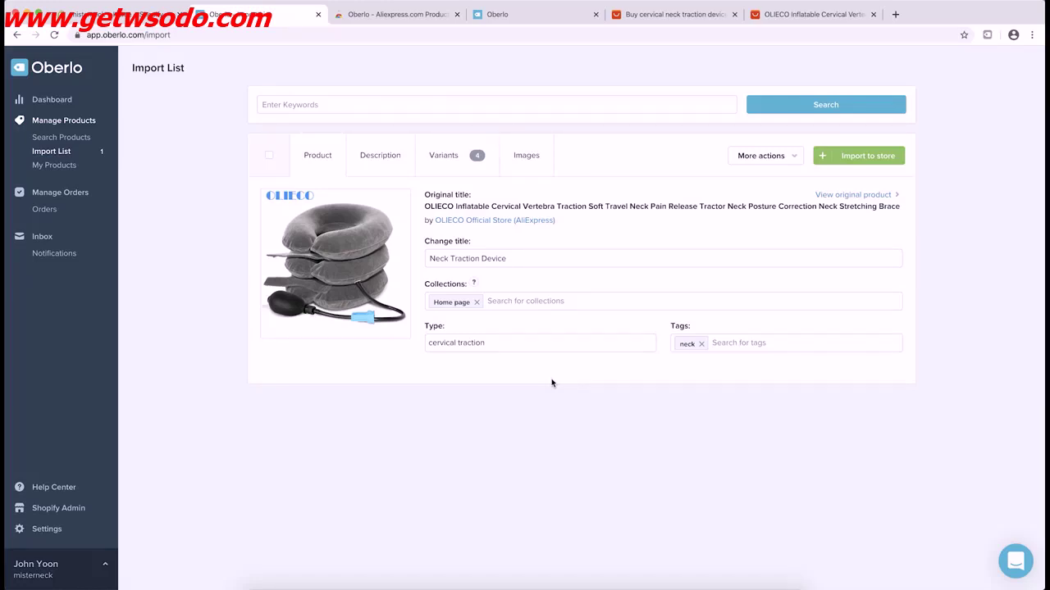
left_click(386, 173)
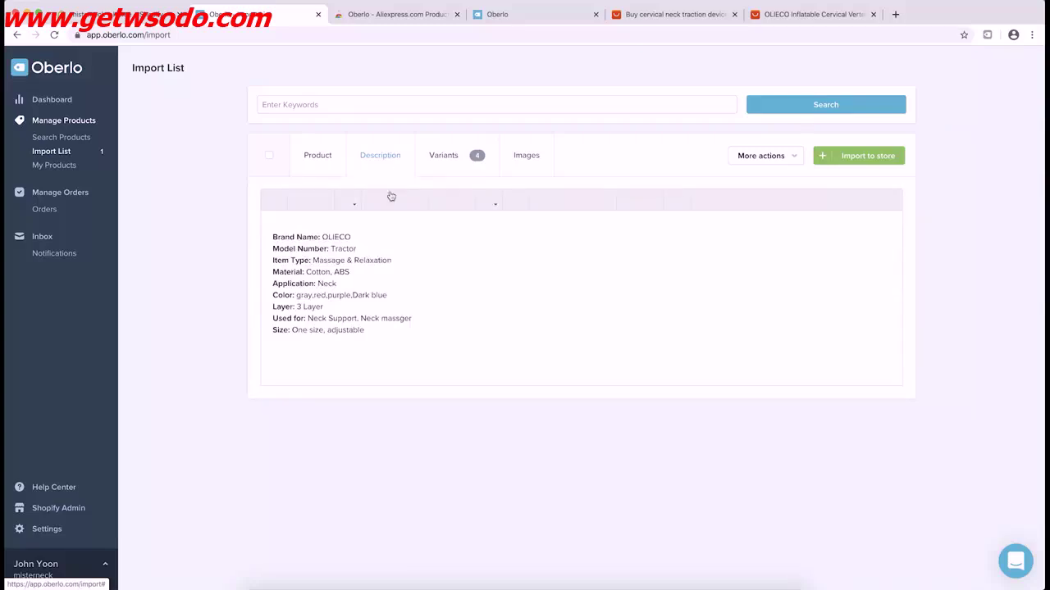
Set every variant's price to US$ 29.95
left_click_drag(413, 329, 277, 229)
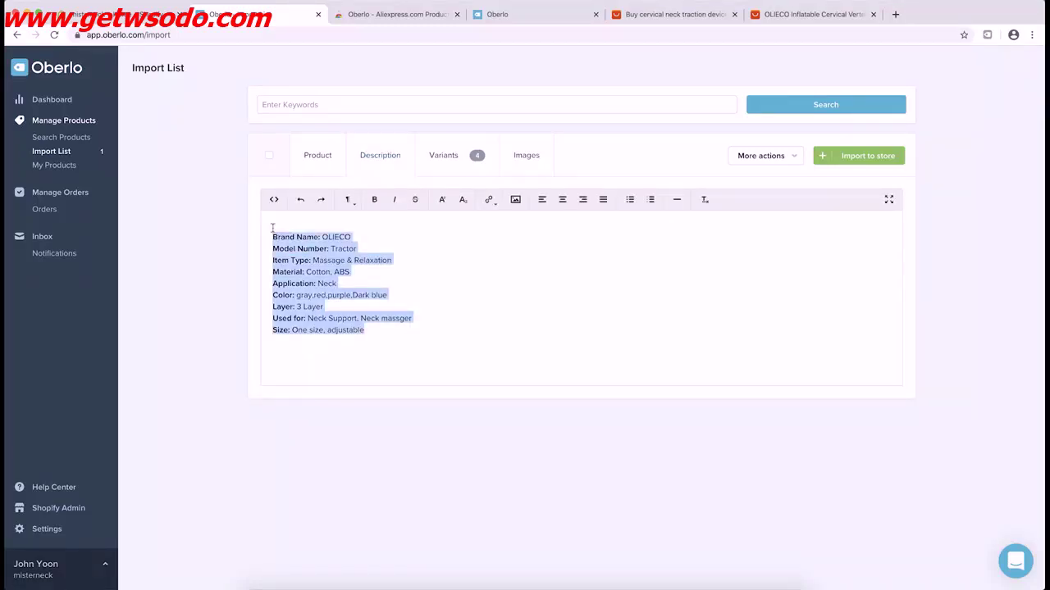
left_click(279, 232)
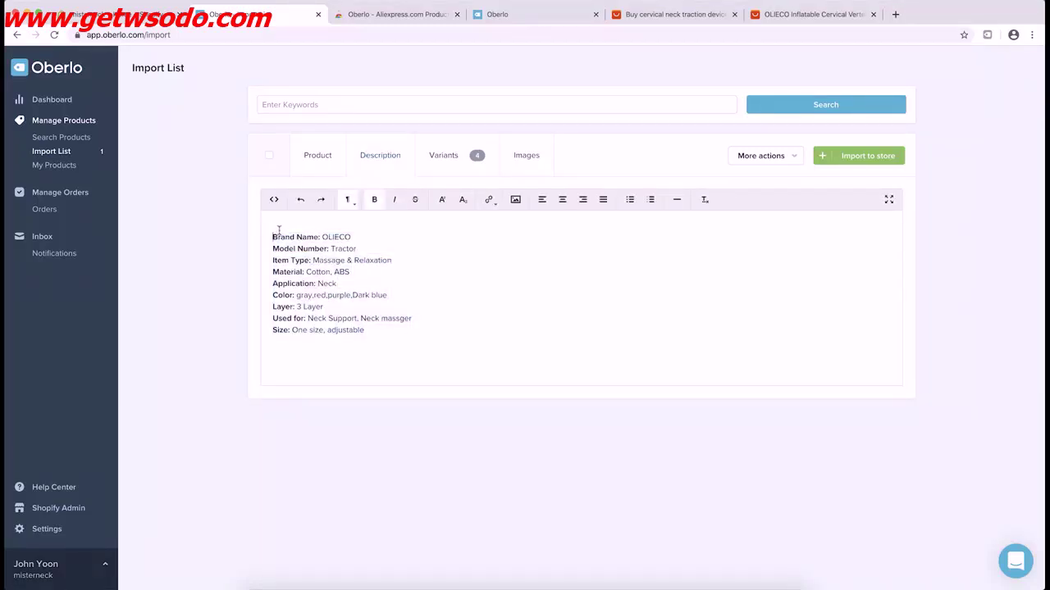
left_click(444, 164)
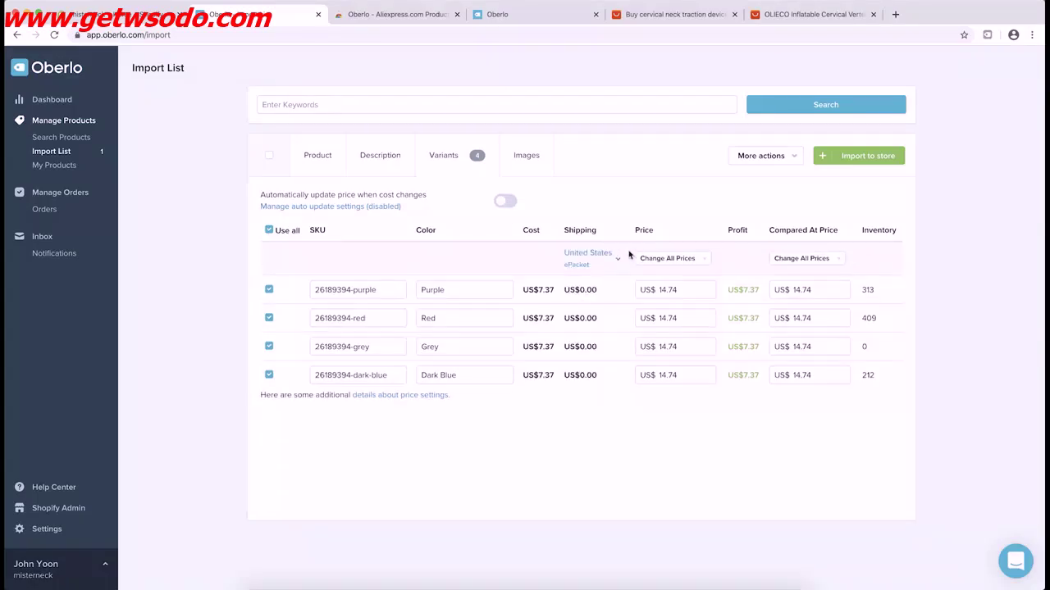
left_click(658, 260)
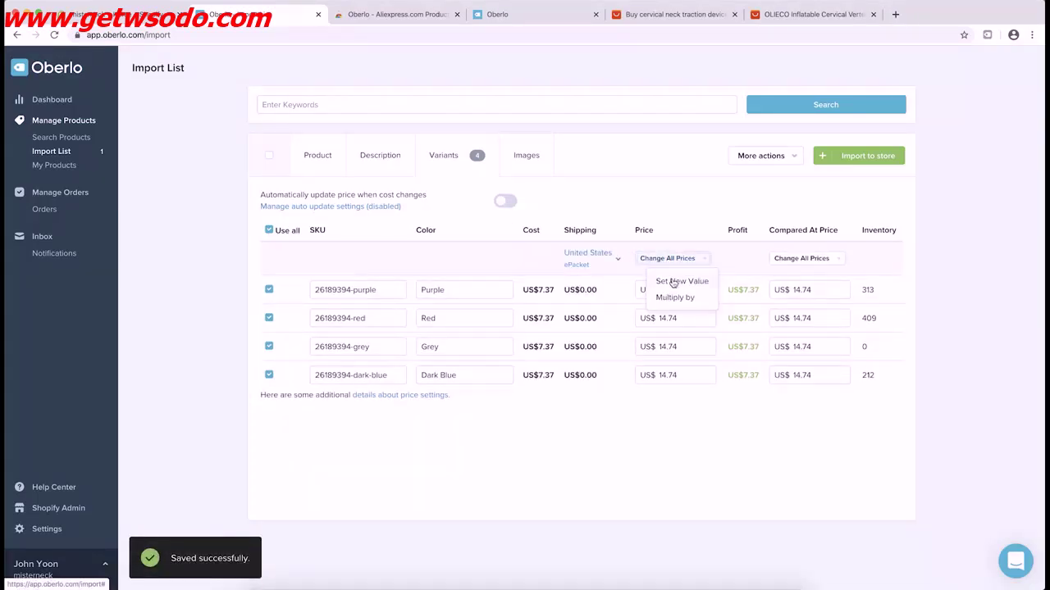
left_click(672, 282)
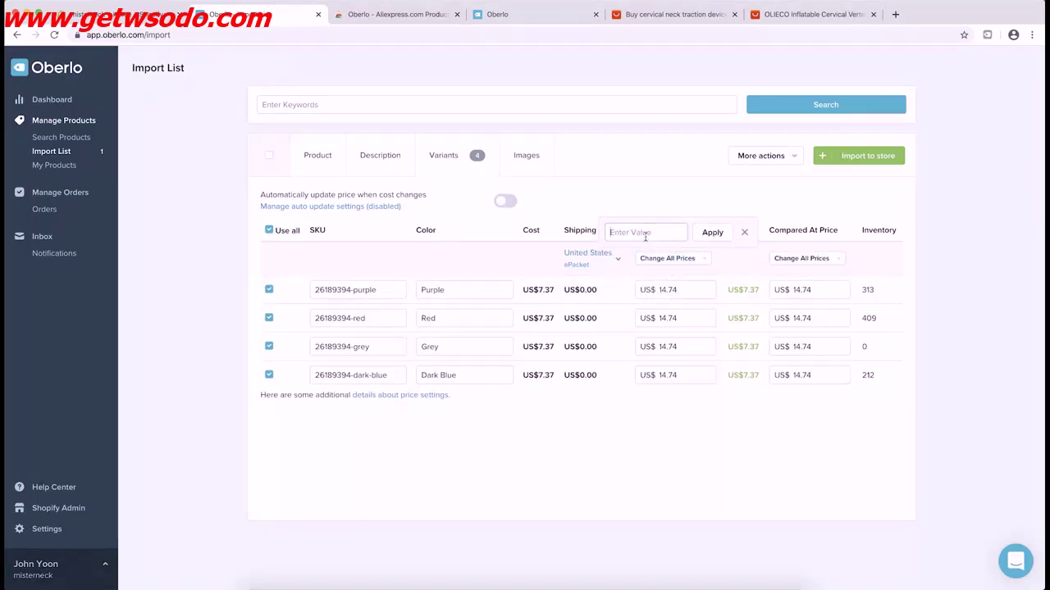
type("29.95")
left_click(704, 239)
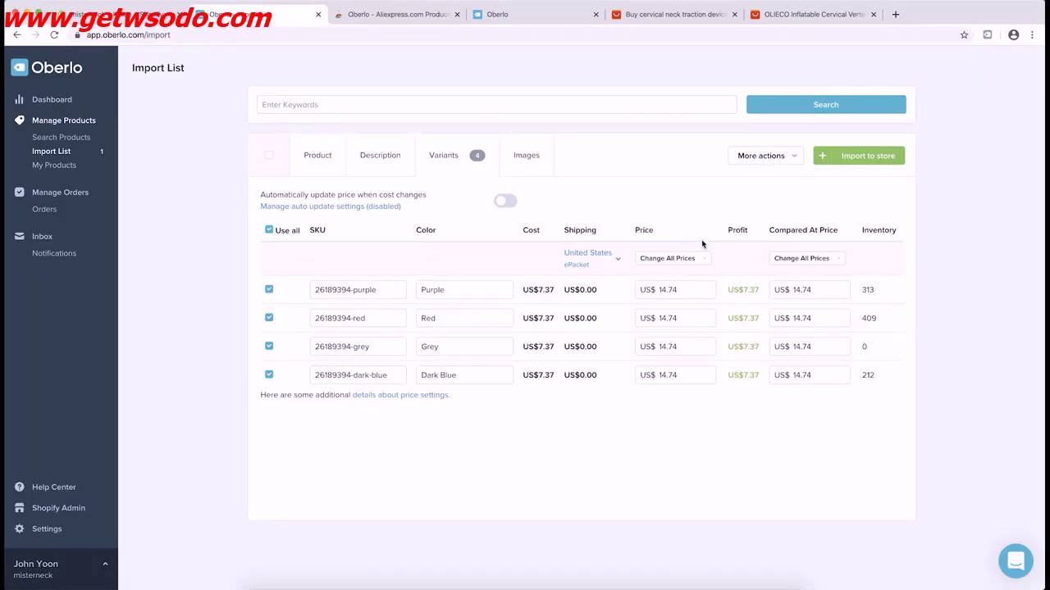
Set every variant's compared-at price to US$ 59.95
left_click(790, 265)
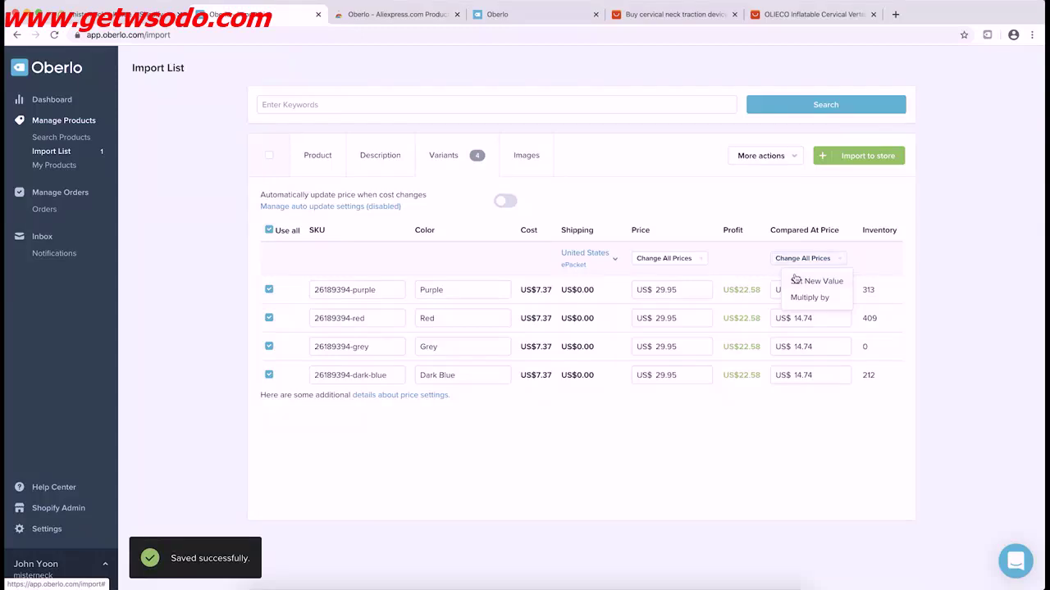
left_click(794, 280)
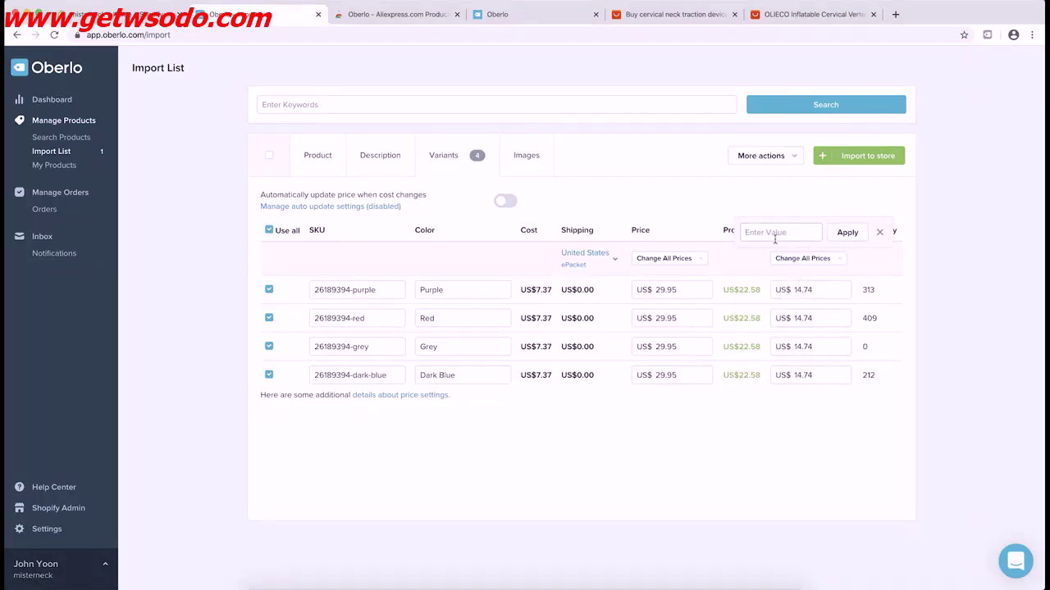
type("59.95")
left_click(845, 233)
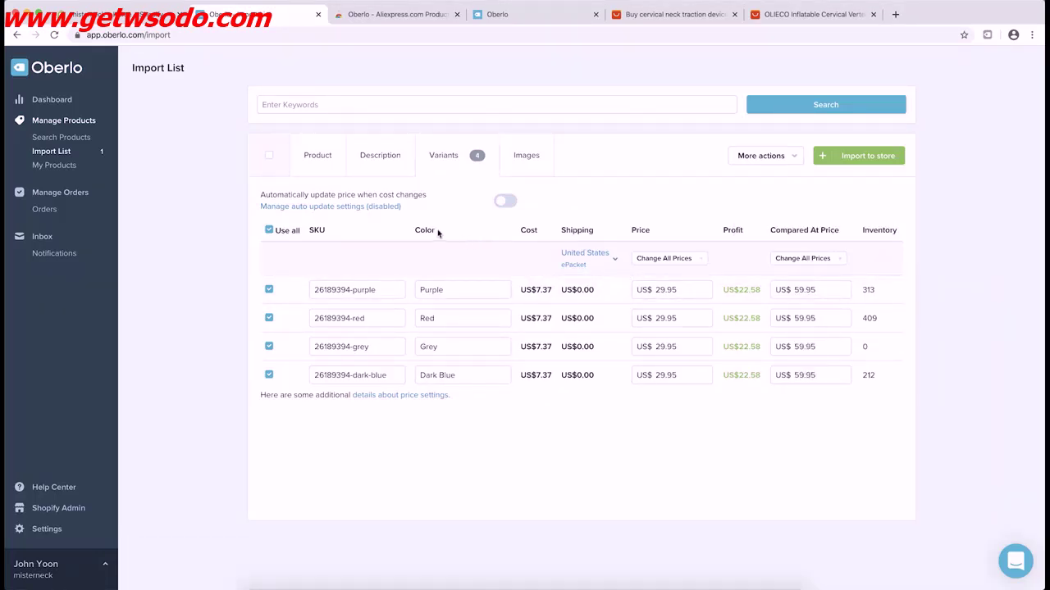
left_click_drag(265, 194, 425, 195)
left_click(425, 195)
left_click(528, 164)
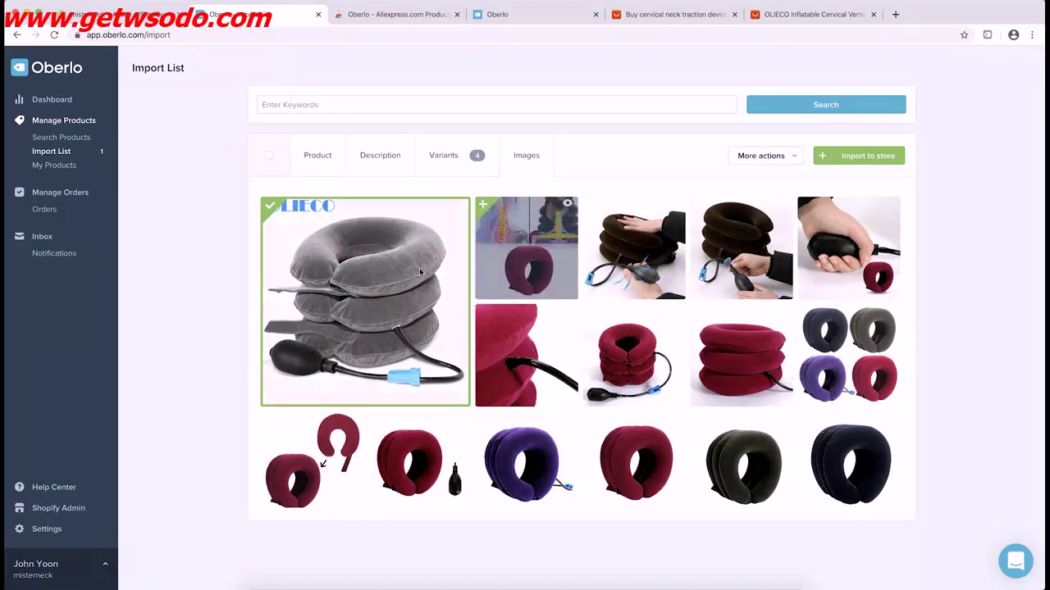
Select the multicolour, hand-with-pump and hand-on-pillow photos as product images
mouse_move(420, 270)
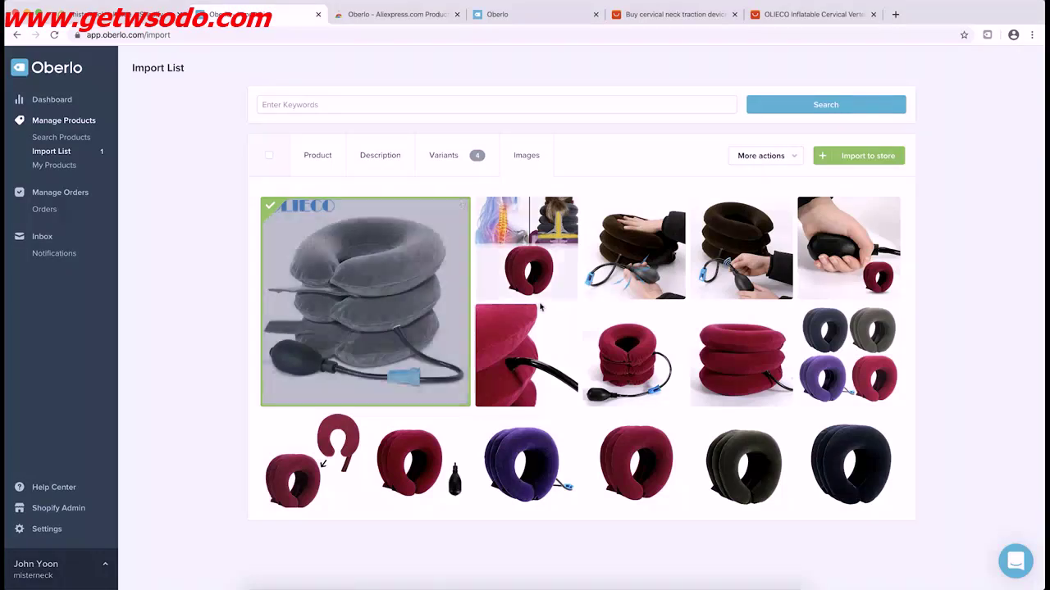
left_click(831, 361)
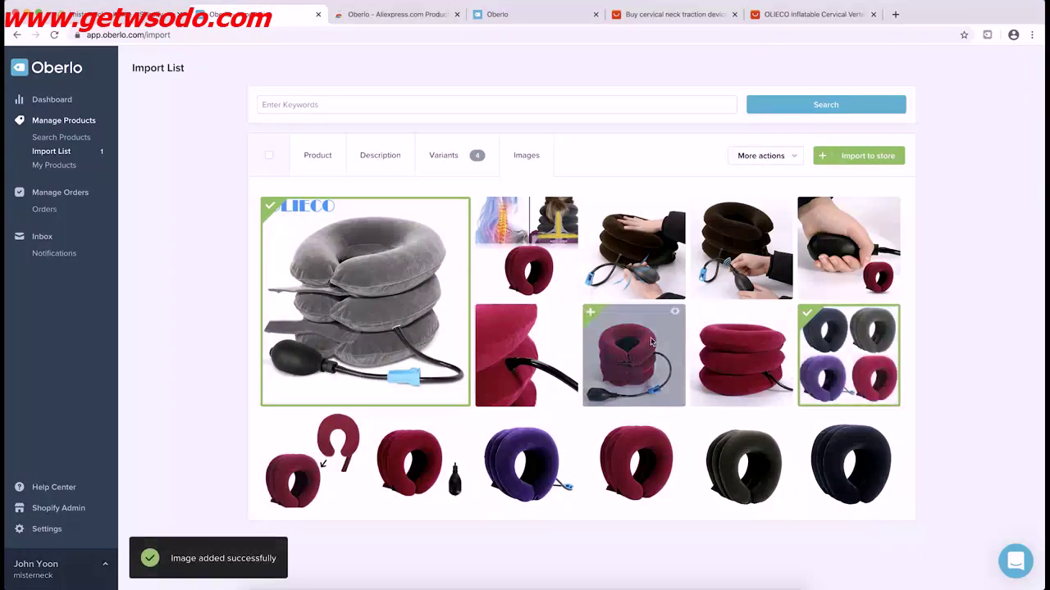
scroll(831, 355, "down", 3)
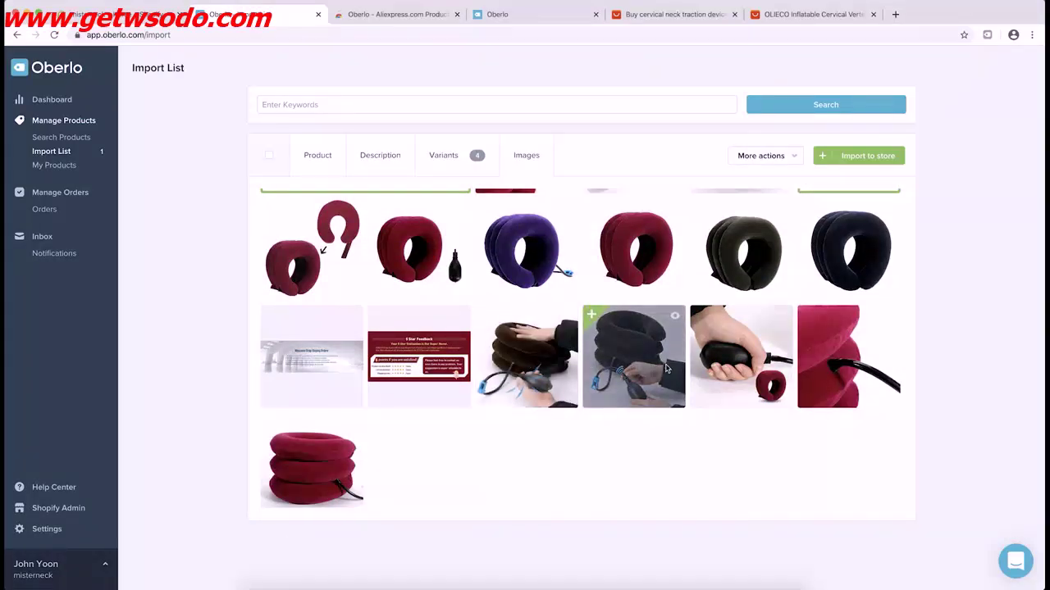
left_click(715, 389)
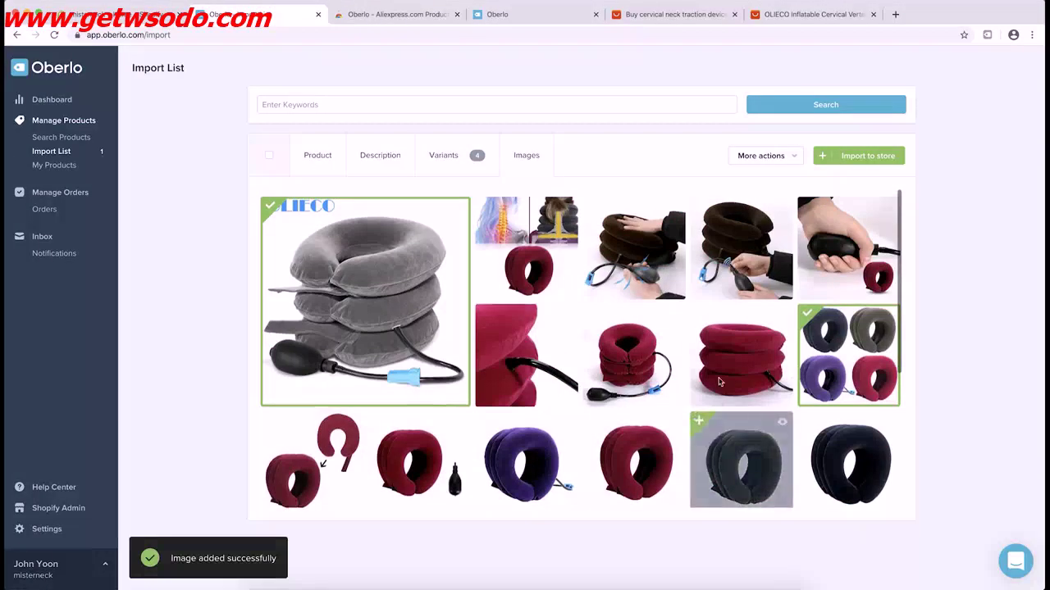
scroll(709, 369, "down", 3)
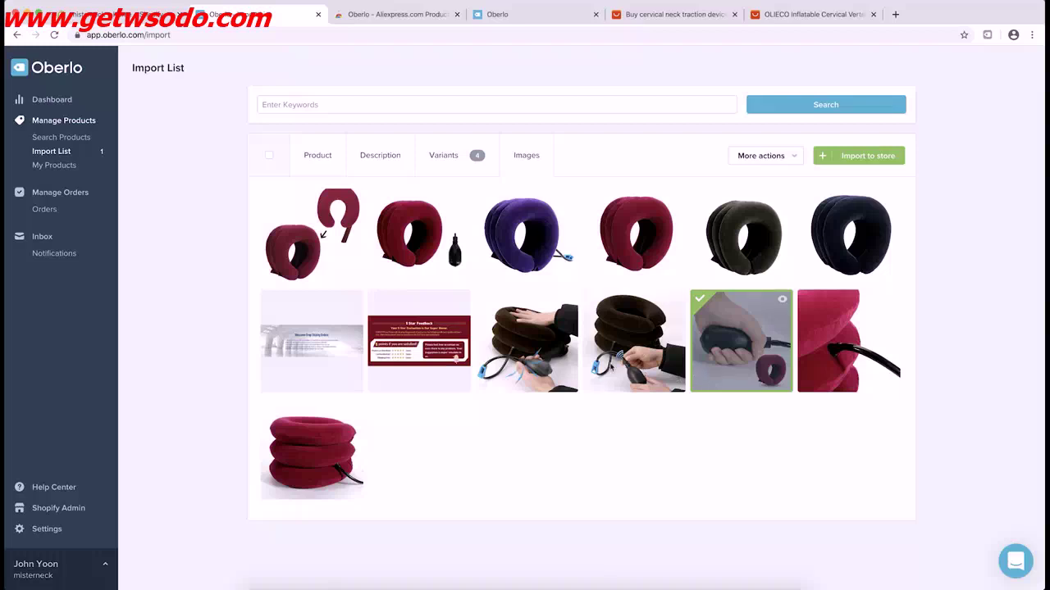
left_click(552, 359)
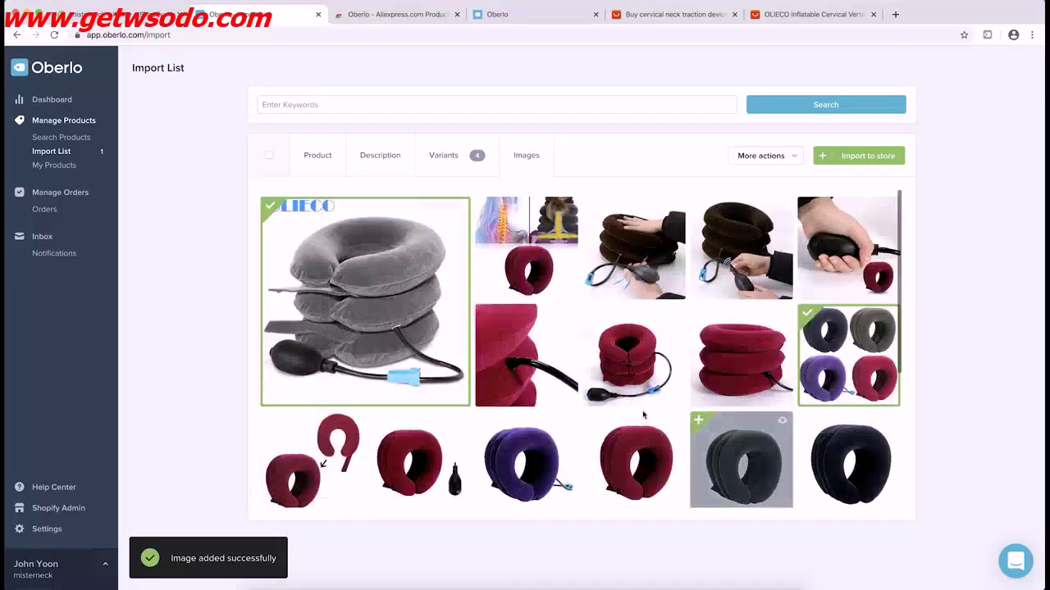
scroll(835, 308, "down", 1)
scroll(783, 361, "down", 1)
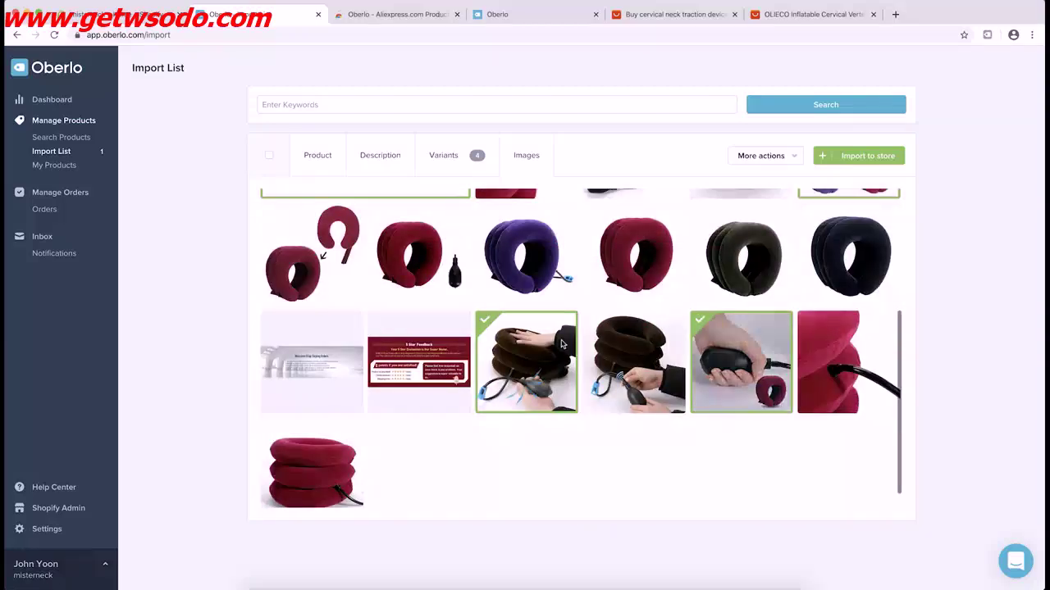
scroll(502, 353, "up", 2)
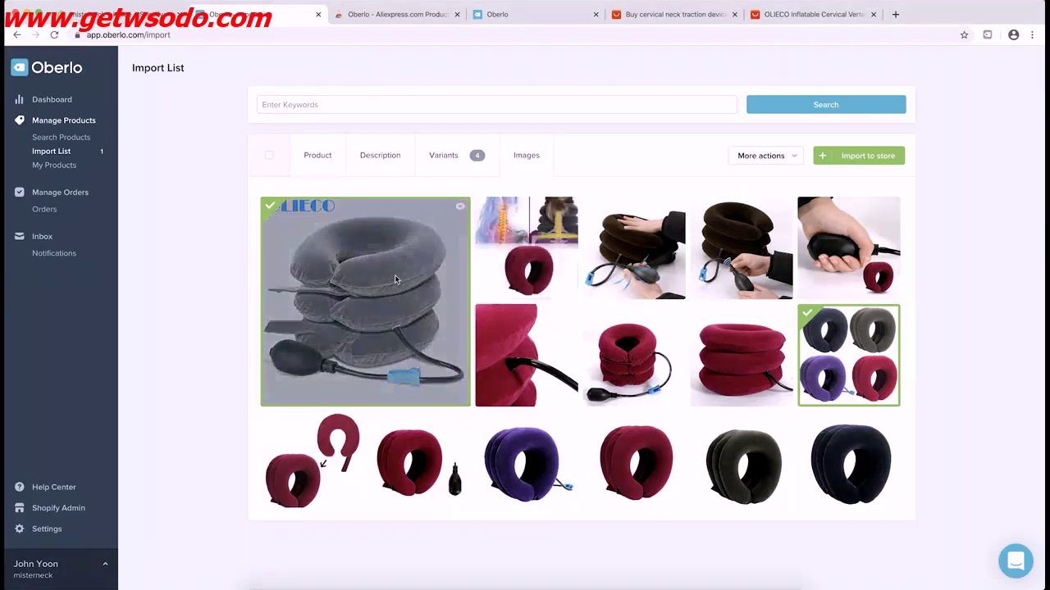
Send Neck Traction Device to the Shopify store with the Import to store button
left_click(875, 161)
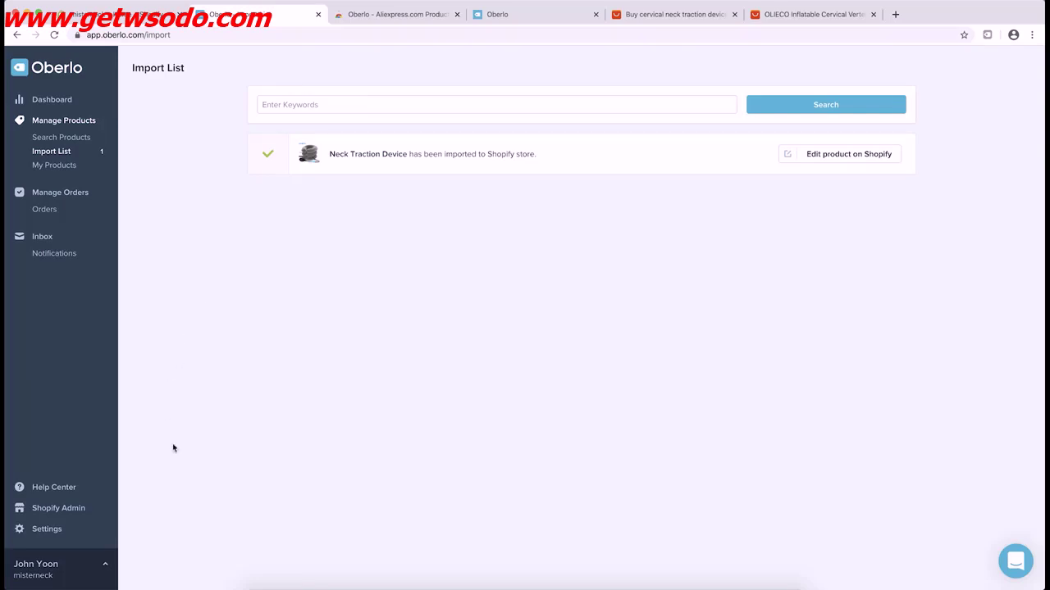
Enter 'MisterNeck' as the store name on Oberlo's Settings page
left_click(72, 533)
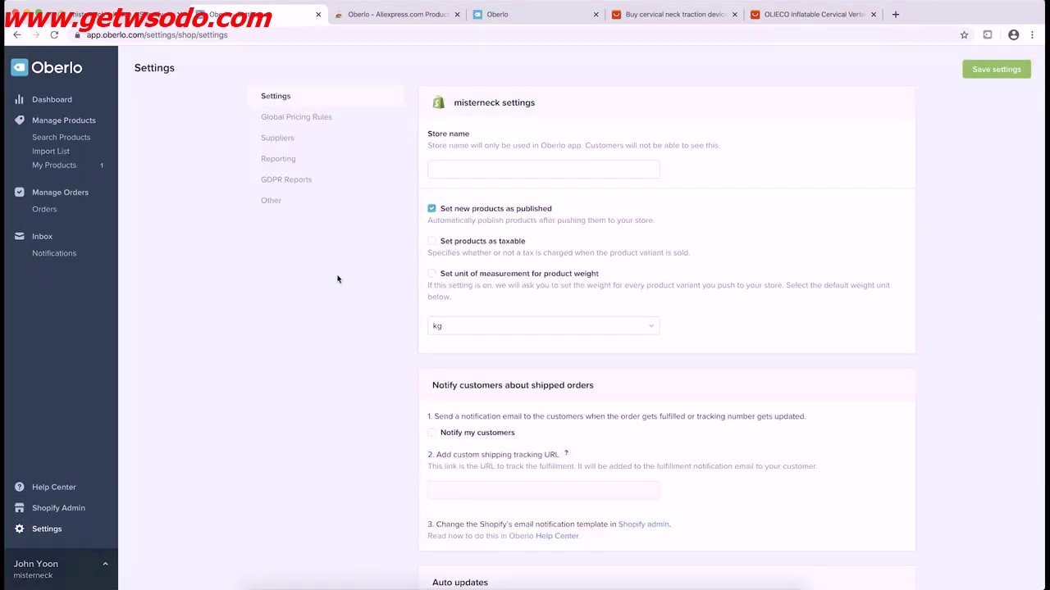
scroll(361, 248, "down", 1)
left_click(459, 161)
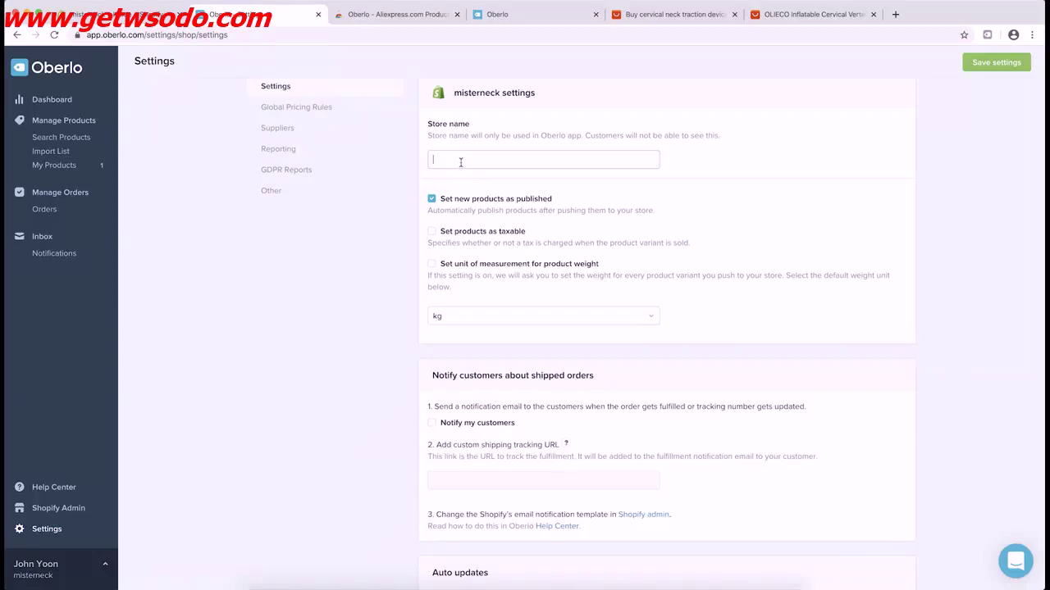
type("MisterNeck")
left_click(435, 174)
scroll(356, 295, "down", 2)
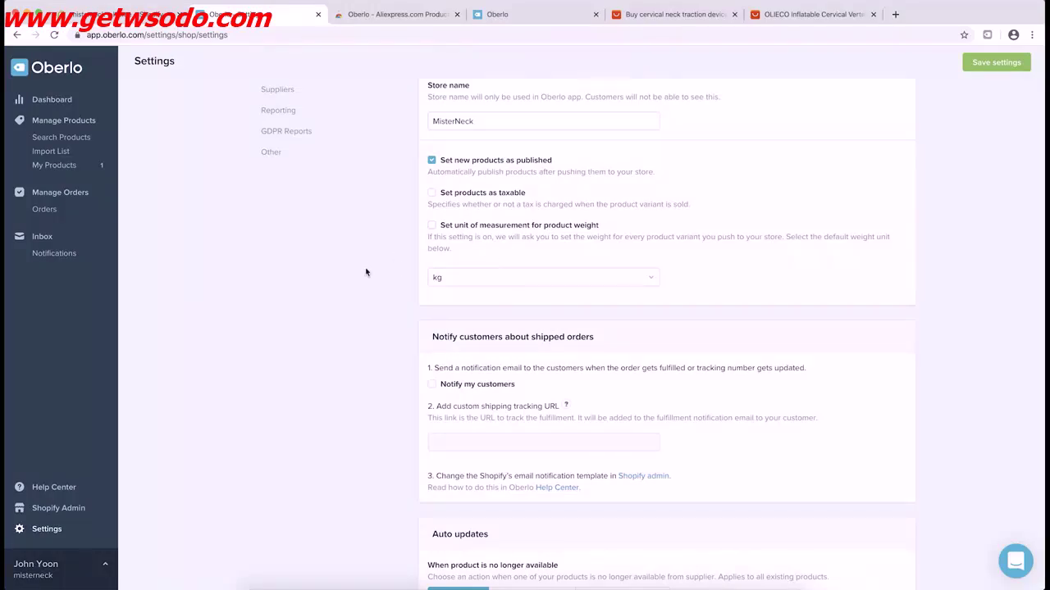
scroll(366, 294, "down", 5)
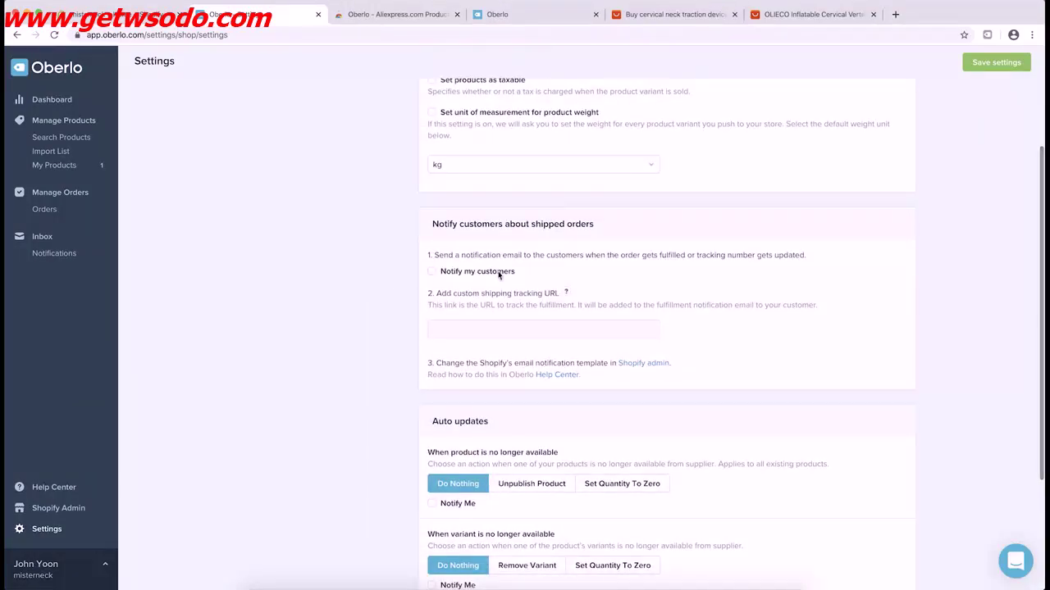
left_click_drag(440, 293, 553, 297)
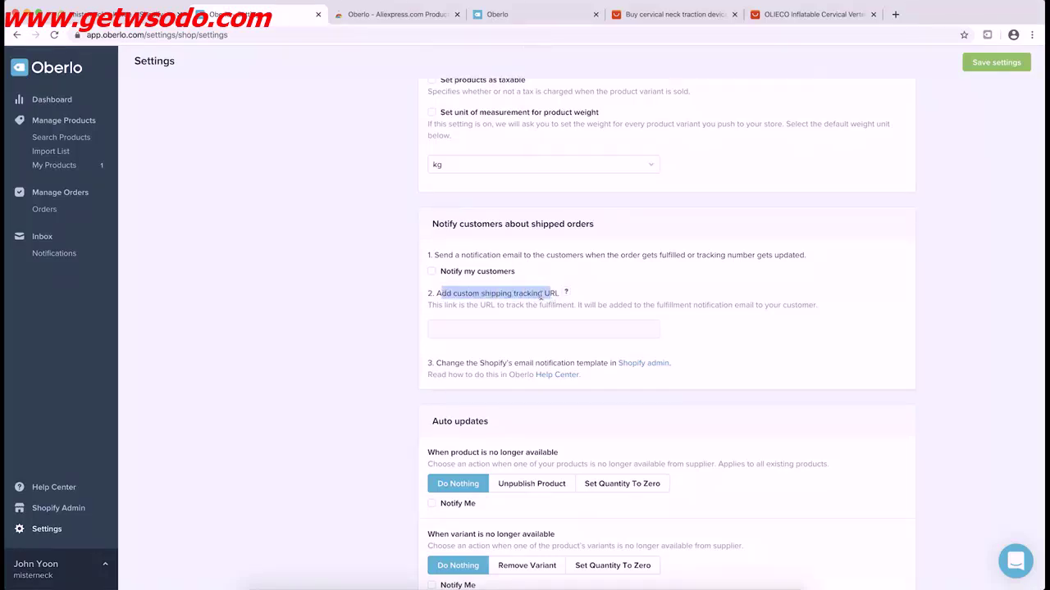
left_click(541, 296)
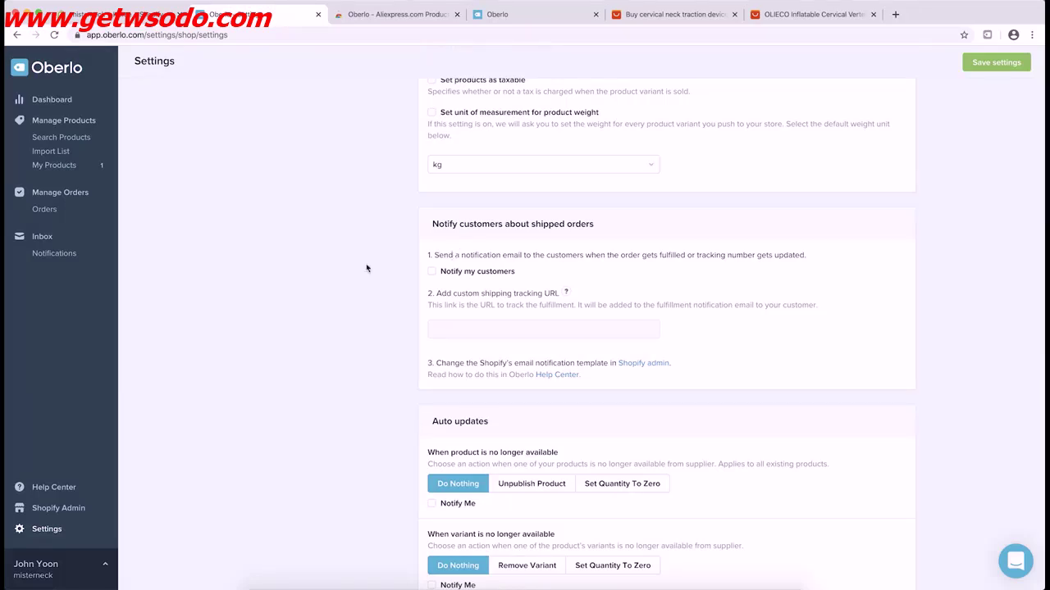
Set unavailable products and variants to quantity zero automatically
scroll(351, 292, "down", 3)
scroll(355, 287, "down", 2)
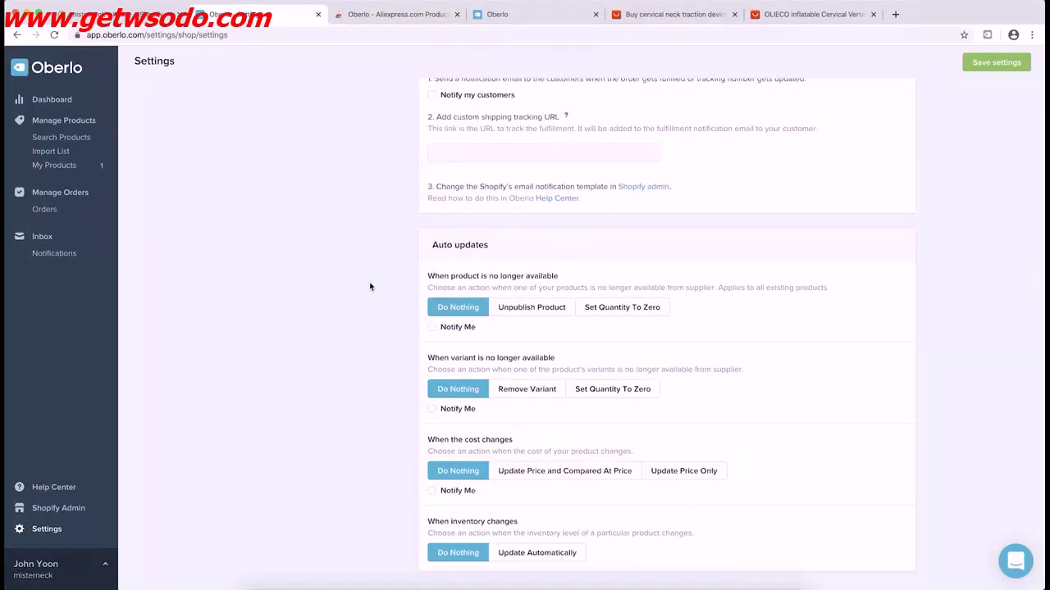
left_click_drag(432, 280, 545, 289)
left_click(545, 289)
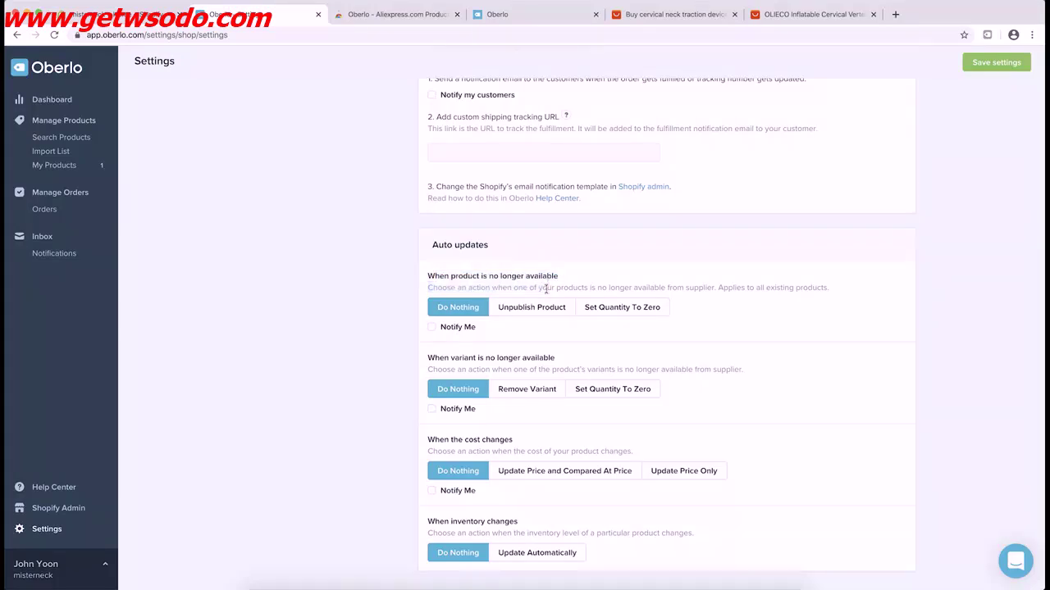
left_click(599, 315)
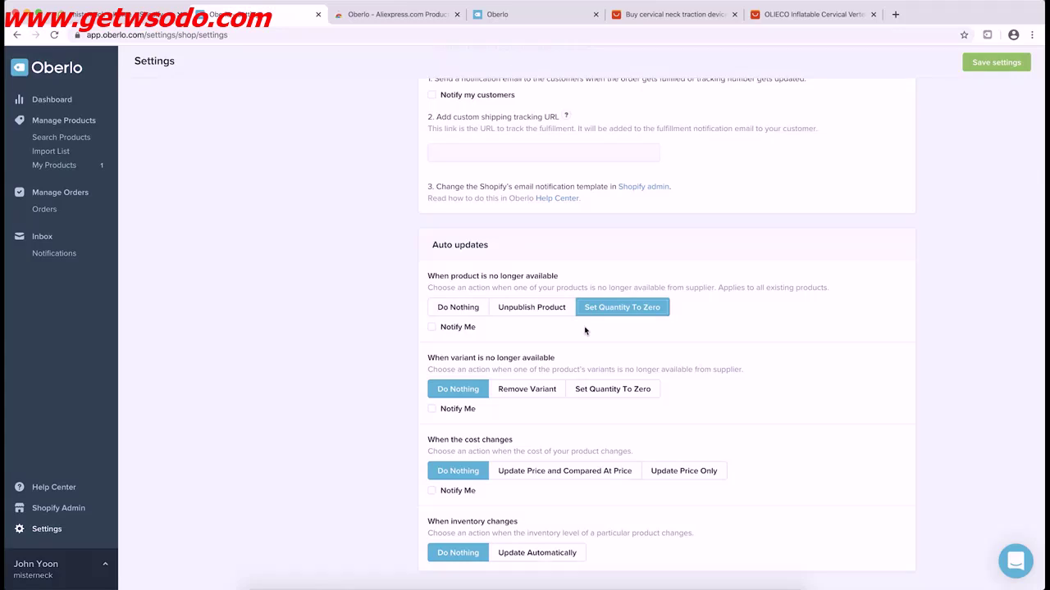
left_click_drag(434, 359, 517, 362)
left_click(518, 363)
left_click(594, 390)
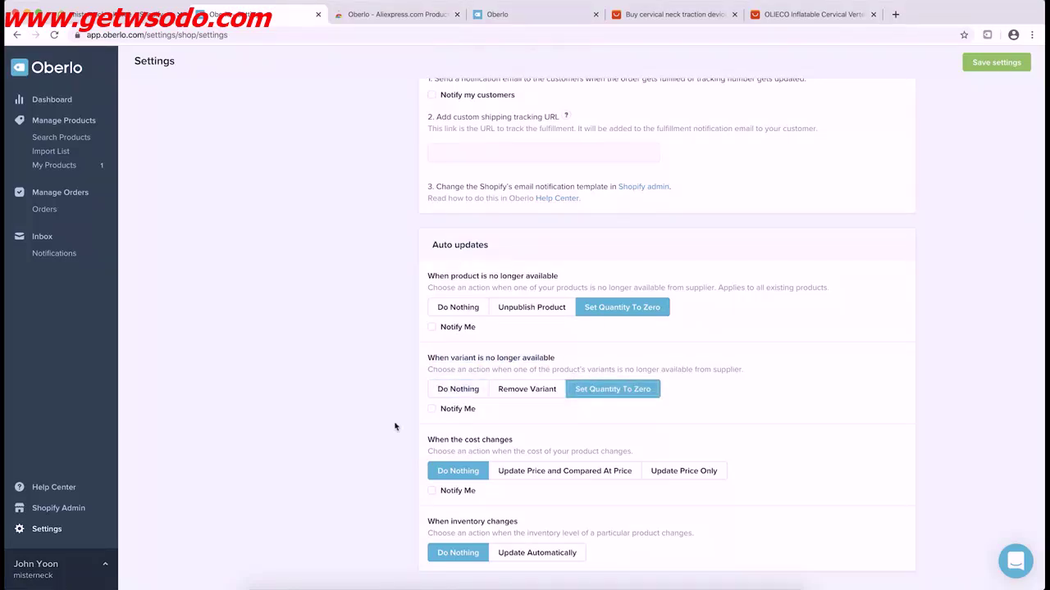
left_click_drag(440, 441, 493, 445)
left_click(493, 445)
Enable cost-change notifications, update inventory automatically, and save the settings
left_click(433, 491)
left_click(514, 552)
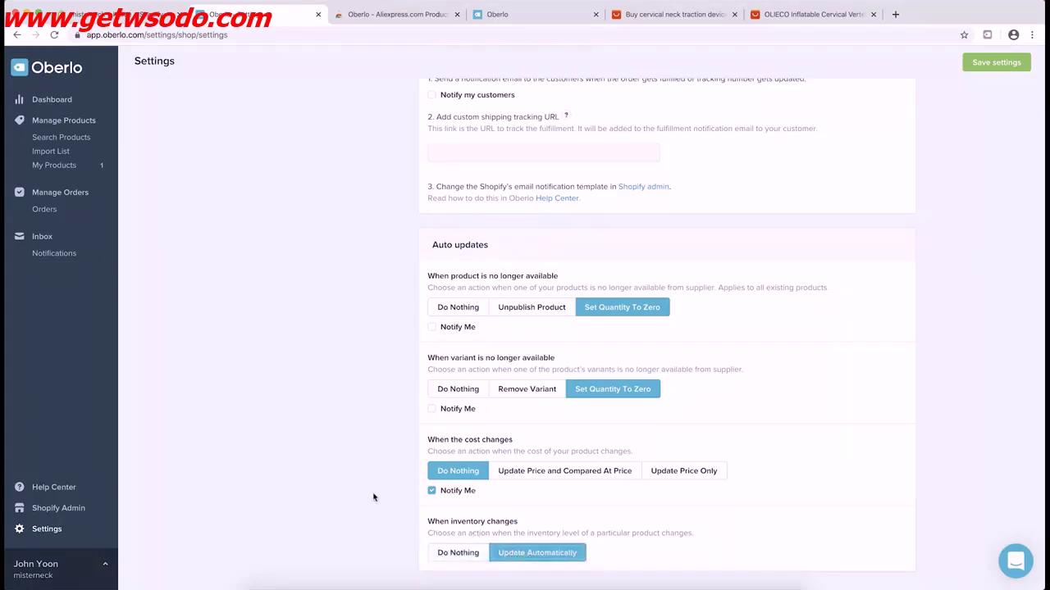
scroll(356, 457, "up", 5)
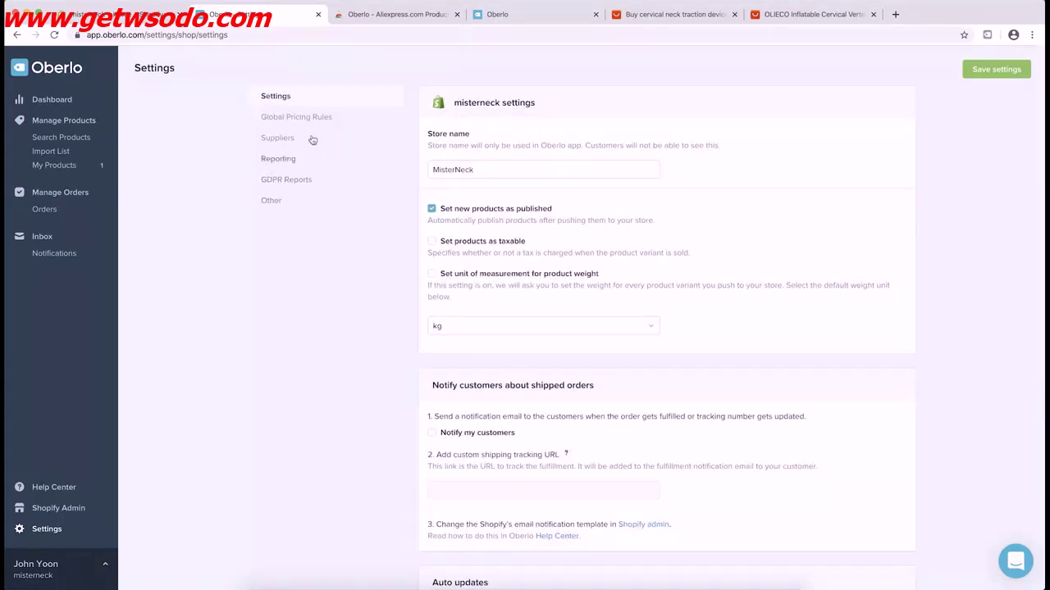
left_click(986, 70)
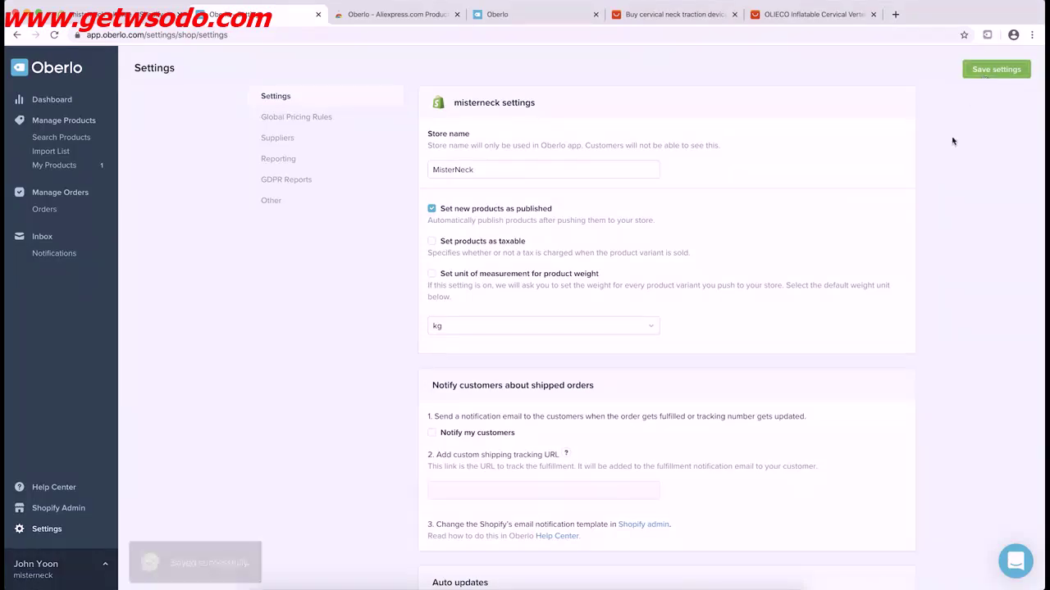
Review the global pricing rules, then go to the Suppliers shipping settings page
left_click(318, 120)
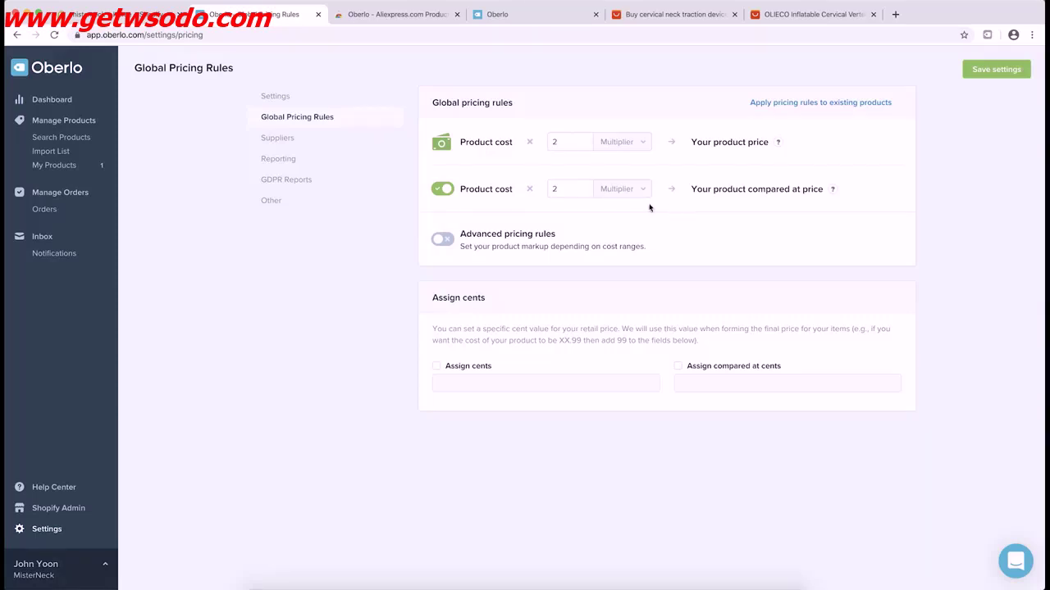
left_click(291, 141)
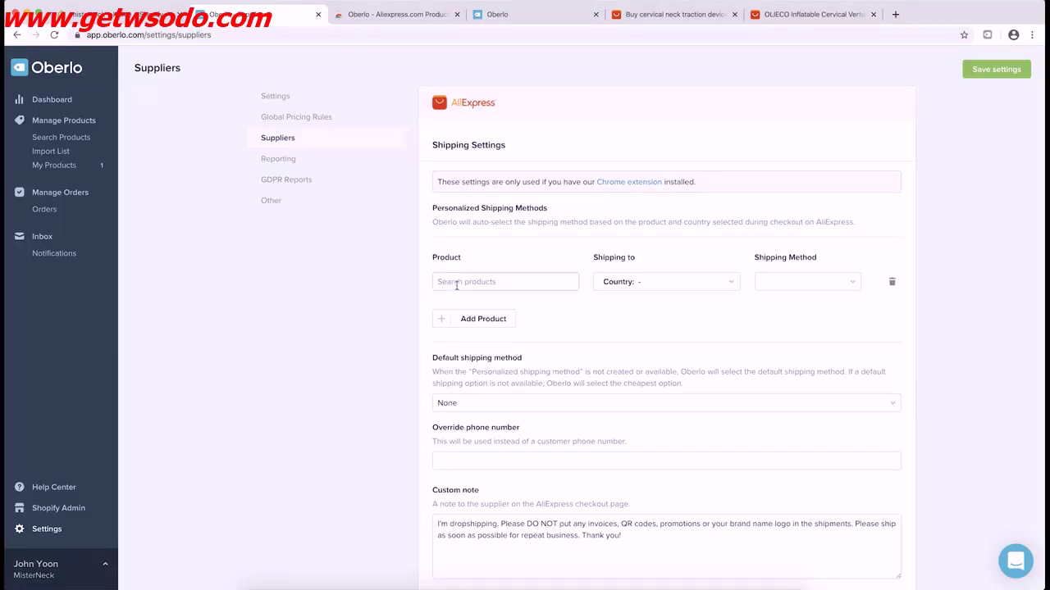
Browse the destination country, shipping method and default shipping lists, leaving the default at None
left_click(607, 284)
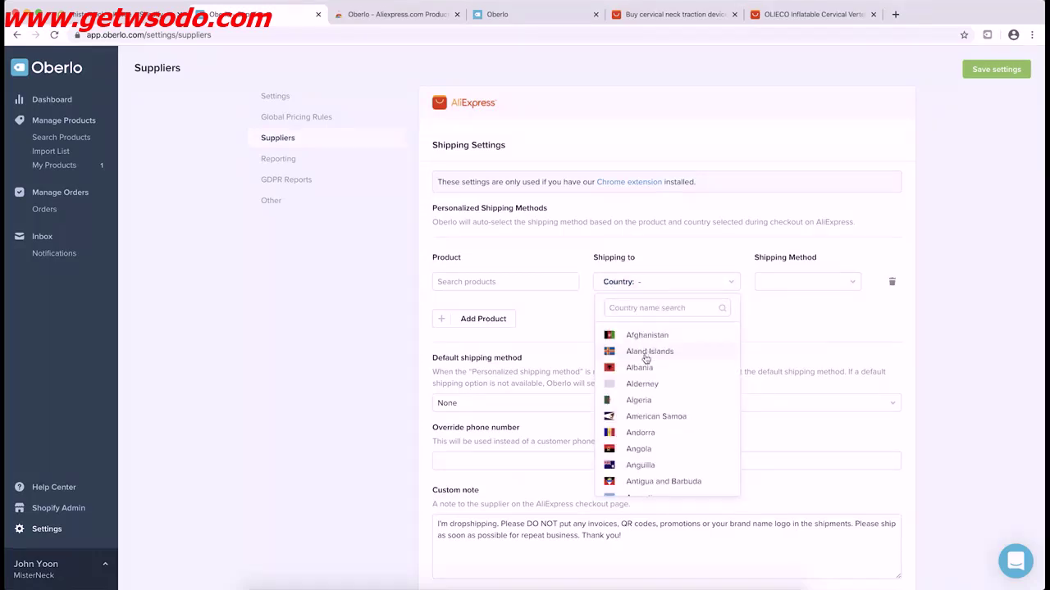
left_click(784, 281)
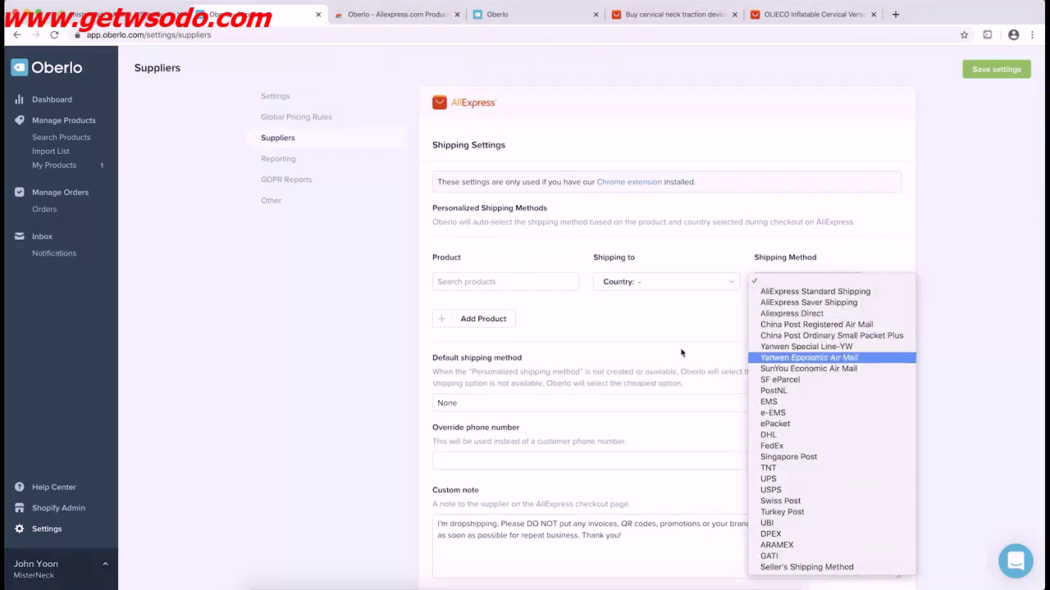
left_click(370, 334)
scroll(394, 351, "down", 1)
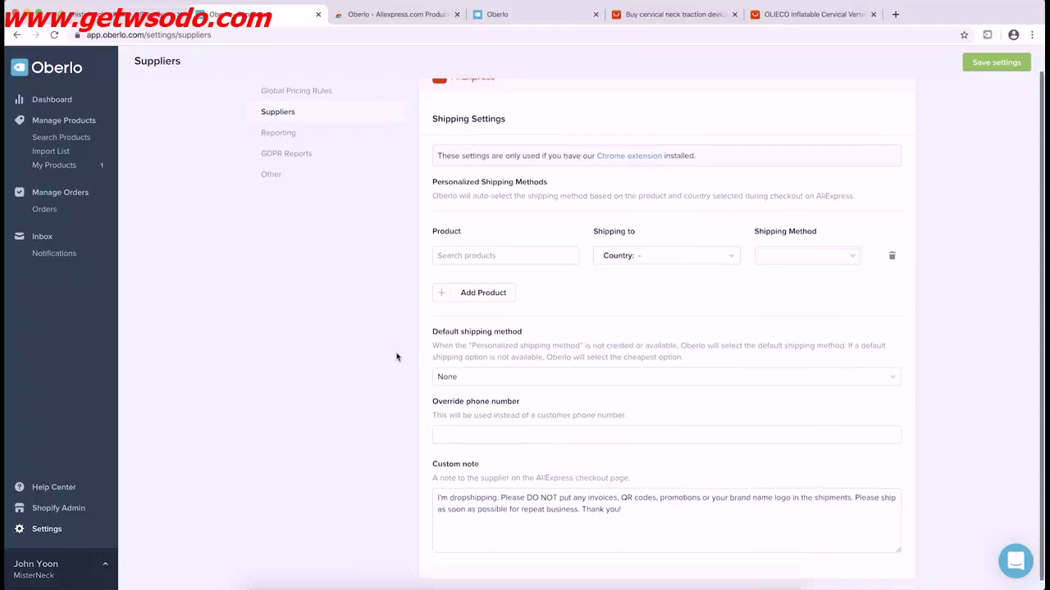
left_click(447, 377)
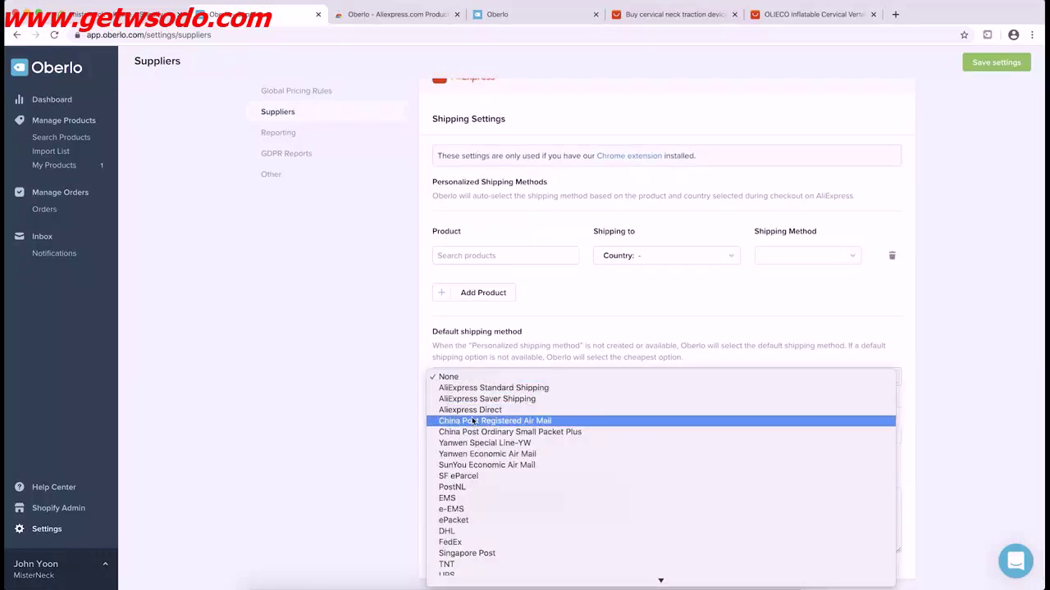
left_click(366, 401)
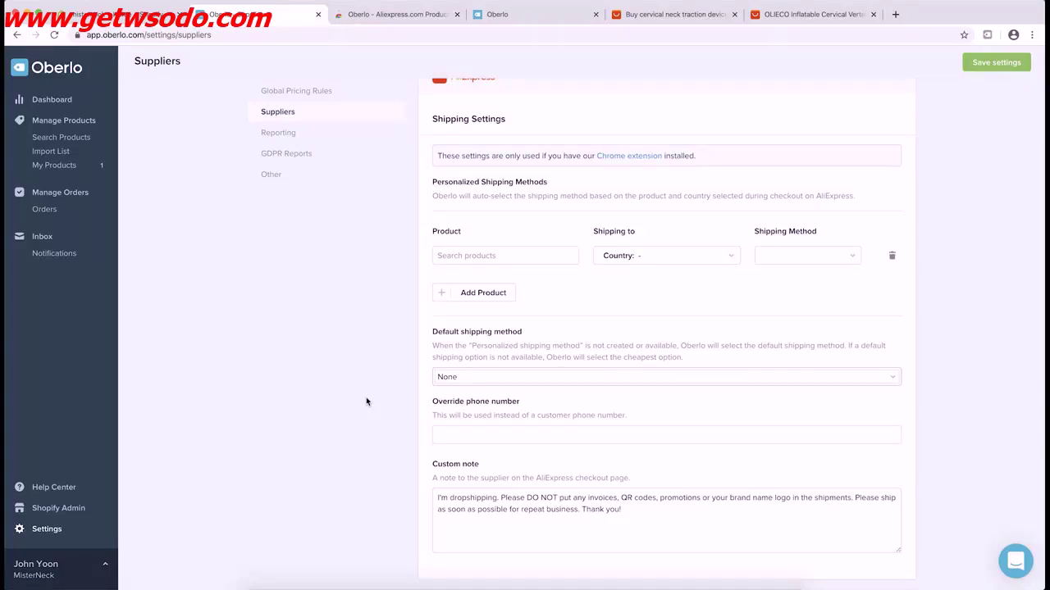
Choose ePacket as the default shipping method for AliExpress orders
left_click(451, 254)
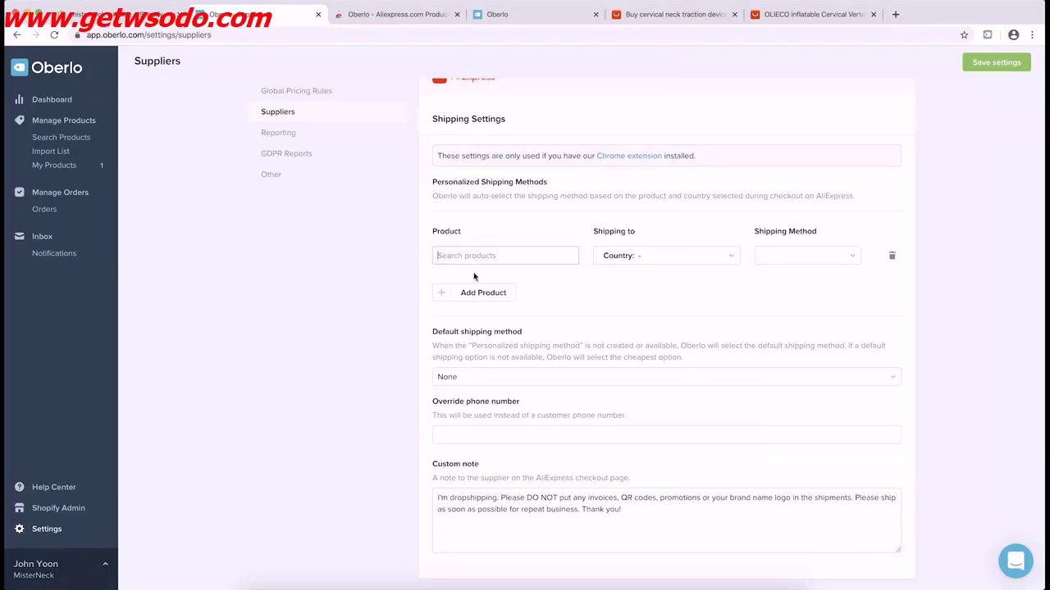
left_click(636, 260)
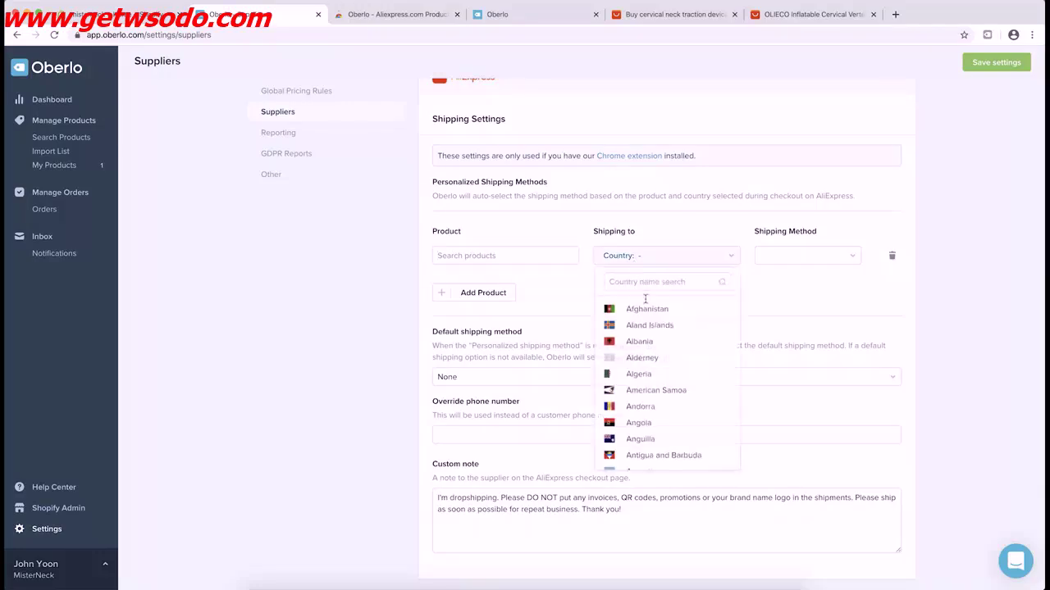
left_click(784, 261)
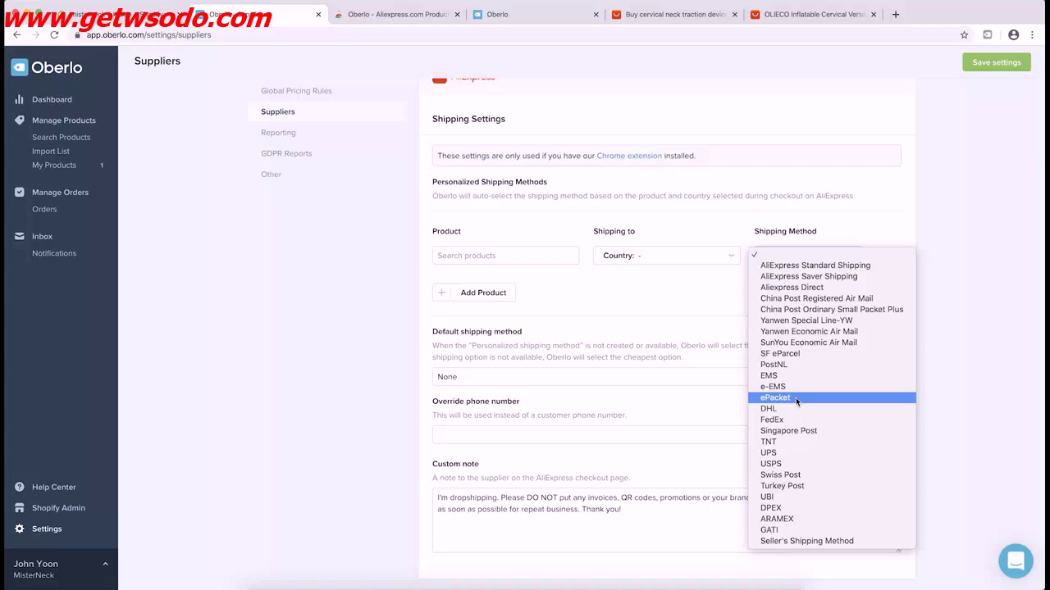
left_click(365, 354)
left_click(467, 376)
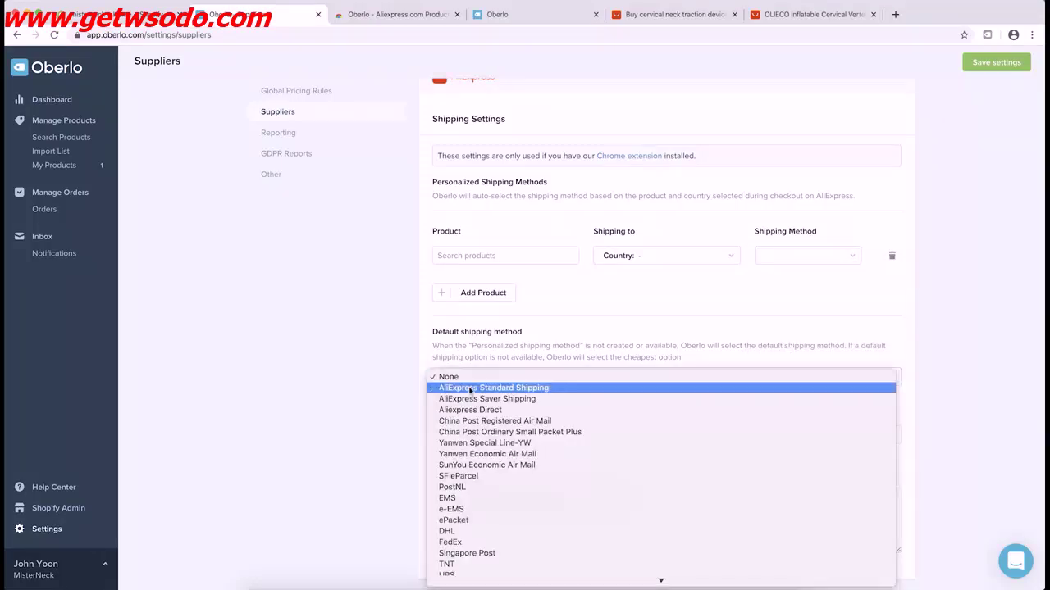
left_click(478, 520)
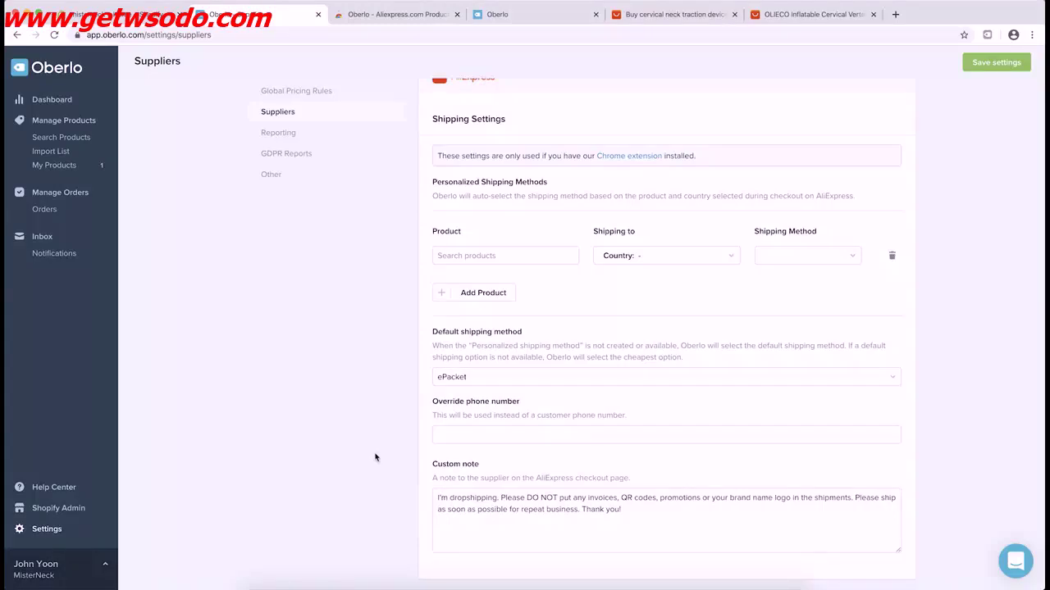
scroll(375, 458, "down", 1)
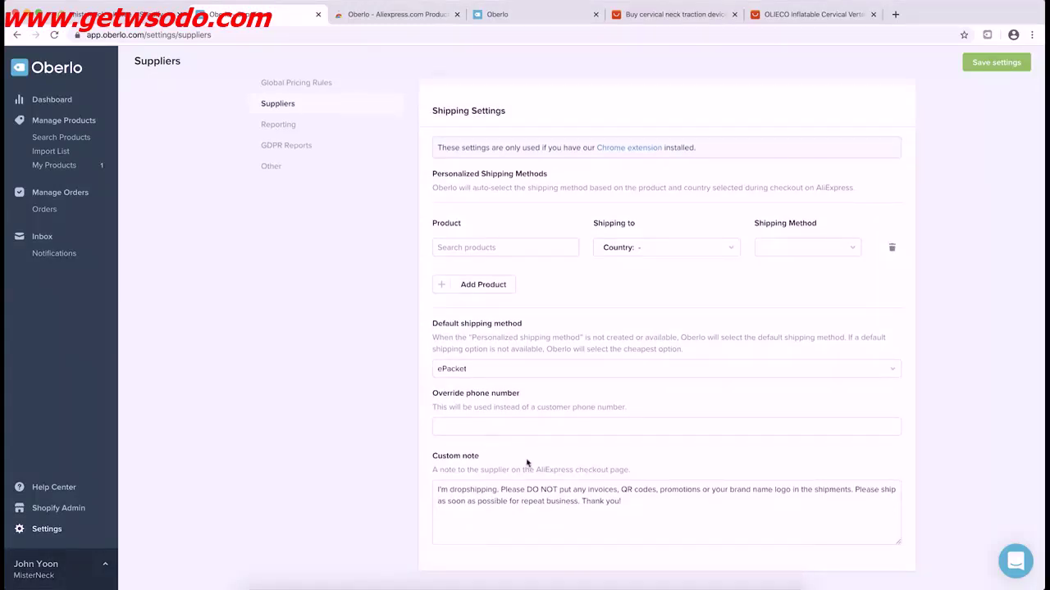
Enter the store's override phone number in the supplier settings
left_click(474, 425)
left_click(375, 400)
Look over the default custom note to suppliers, save the supplier settings, and open Reporting
left_click_drag(449, 489, 581, 501)
triple_click(529, 490)
left_click(389, 486)
left_click(983, 72)
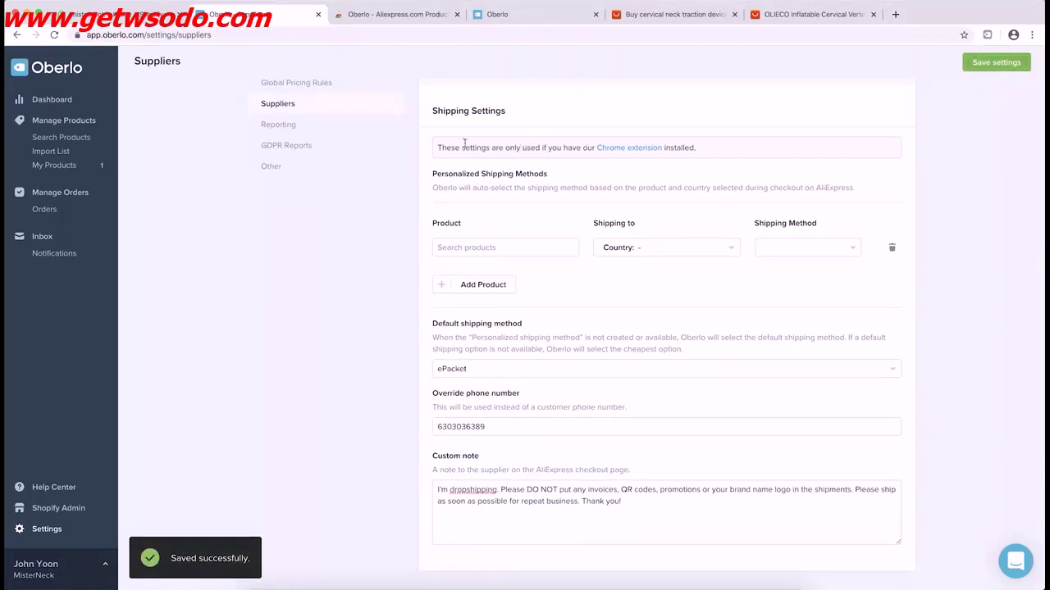
left_click(289, 134)
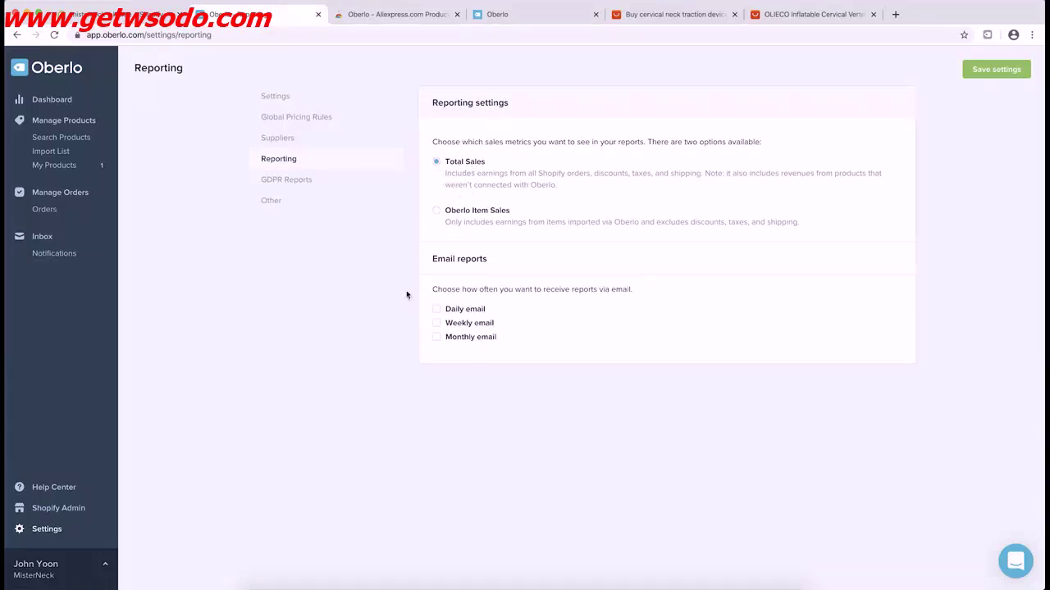
Toggle the daily and weekly email reports back off, then view GDPR Reports and Other settings
left_click(436, 310)
left_click(436, 323)
left_click(437, 309)
left_click(436, 323)
left_click(312, 184)
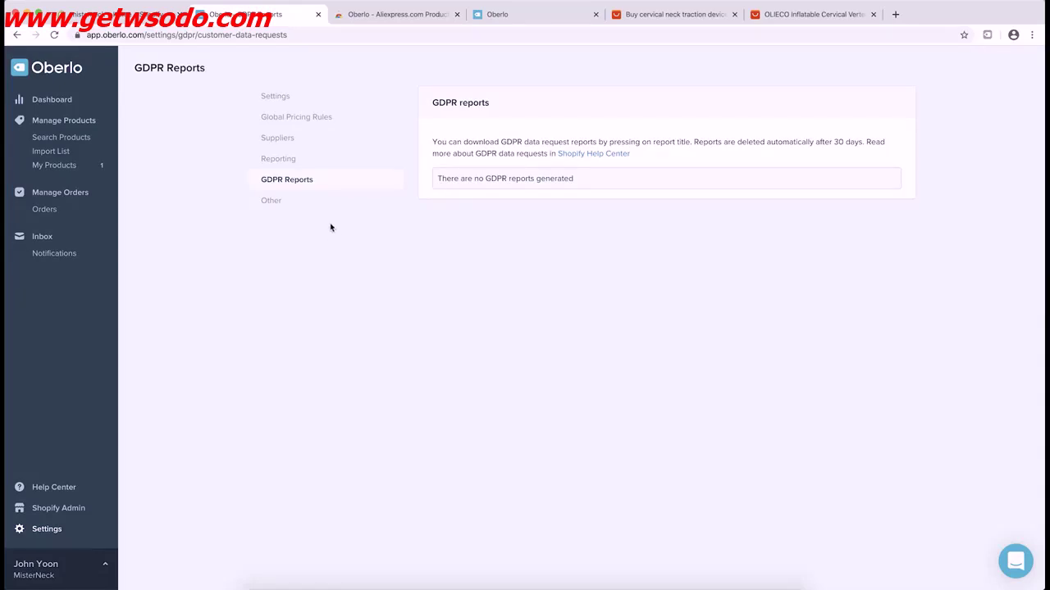
left_click(279, 203)
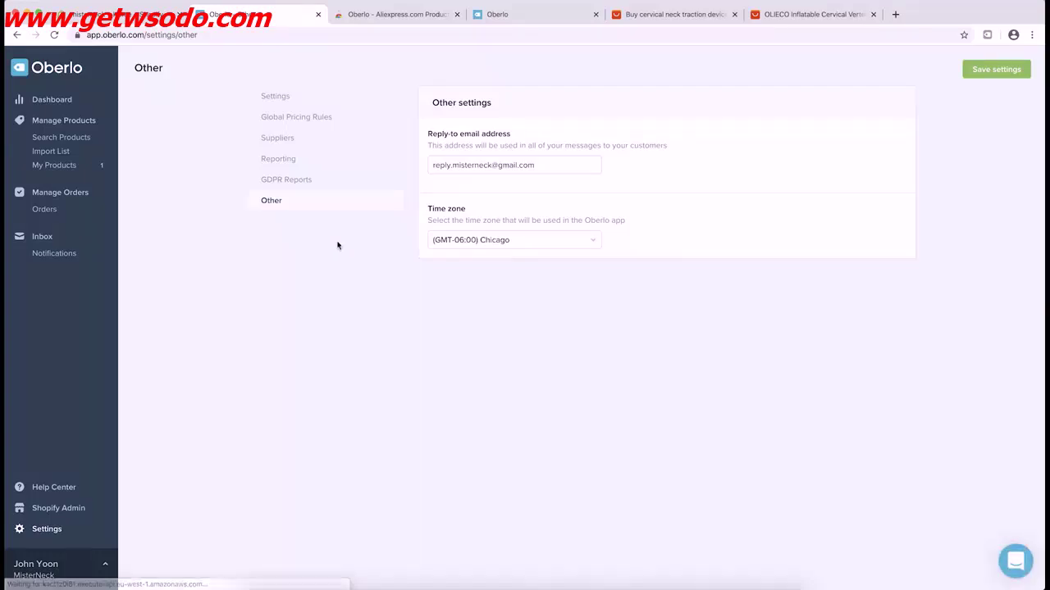
Replace the reply-to email with the store's support email address
left_click(479, 165)
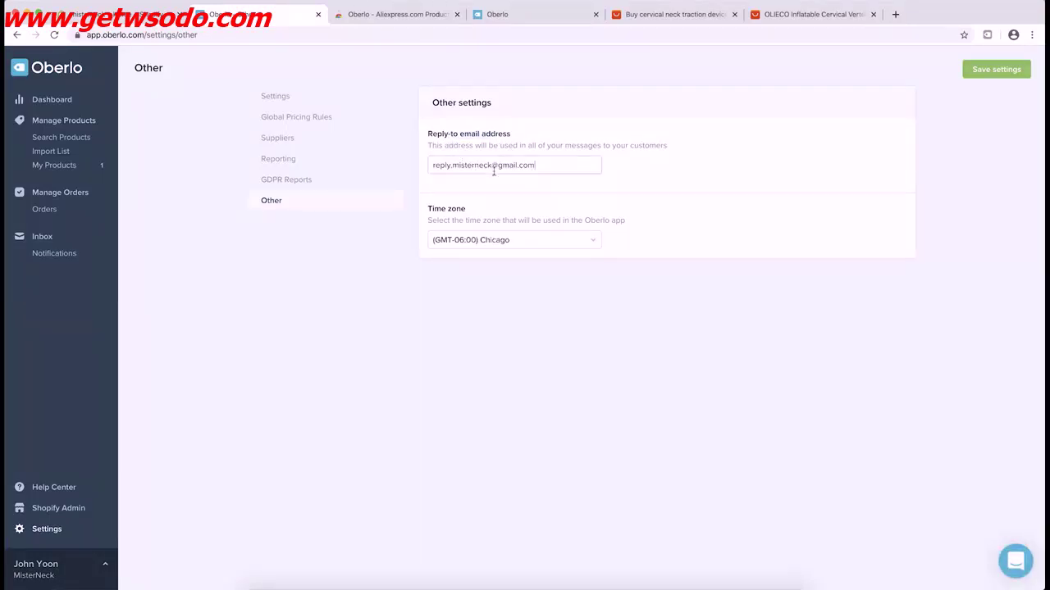
triple_click(494, 171)
left_click(405, 284)
Keep the time zone at (GMT-06:00) Chicago and save the Other settings
left_click_drag(436, 212, 481, 216)
left_click(500, 216)
left_click(519, 238)
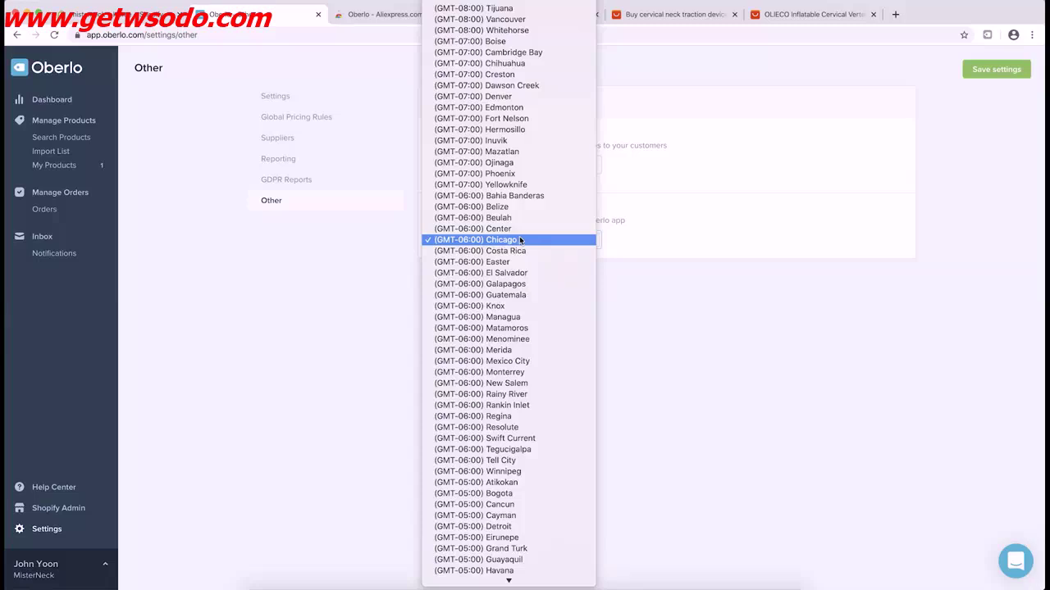
left_click(520, 240)
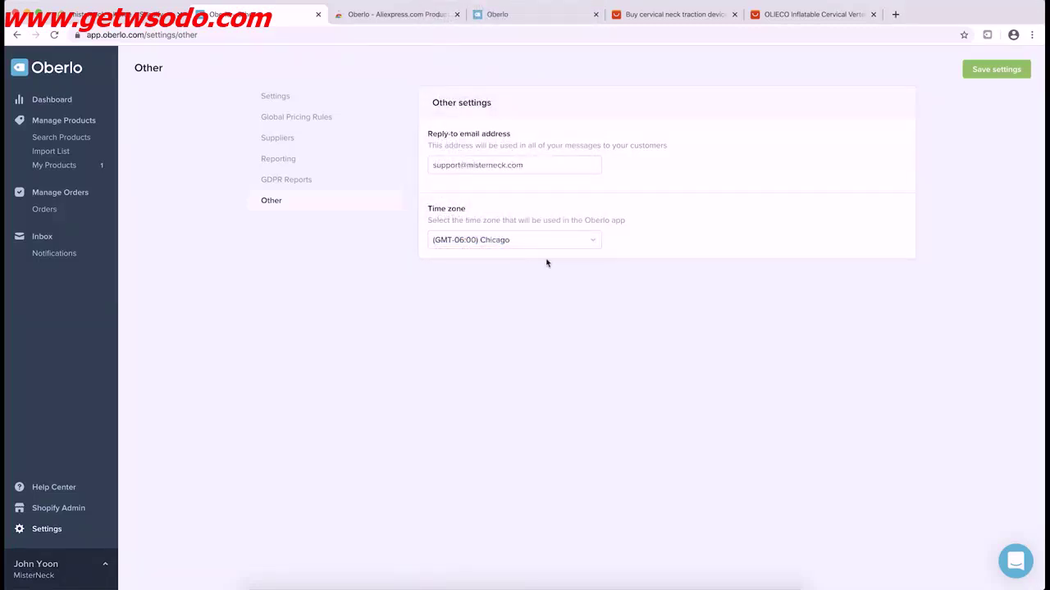
left_click(973, 82)
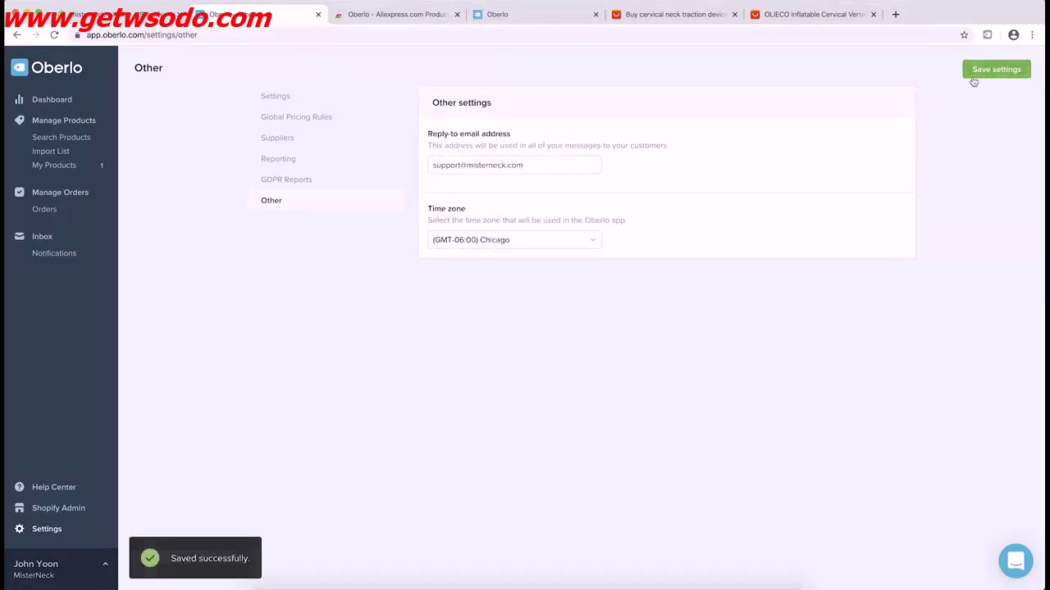